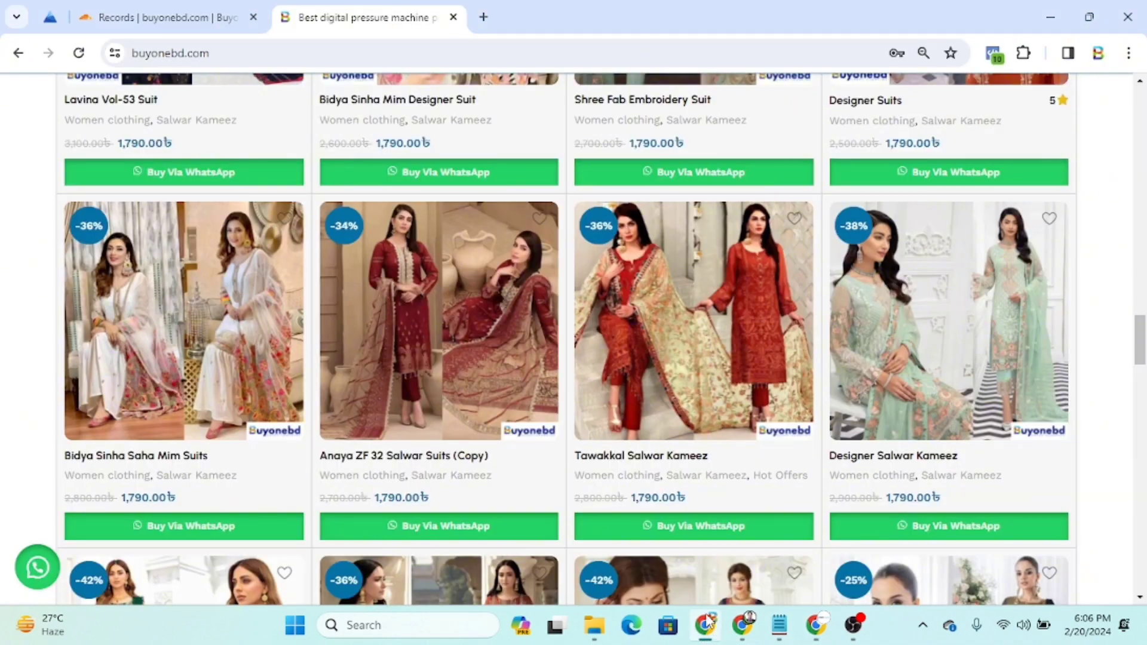
Leave the Google Docs e-commerce outline and show the buyonebd.com shop home page in Chrome
{"action": "scroll", "coordinate": [746, 192], "scroll_direction": "up", "scroll_amount": 1}
{"action": "scroll", "coordinate": [745, 192], "scroll_direction": "up", "scroll_amount": 10}
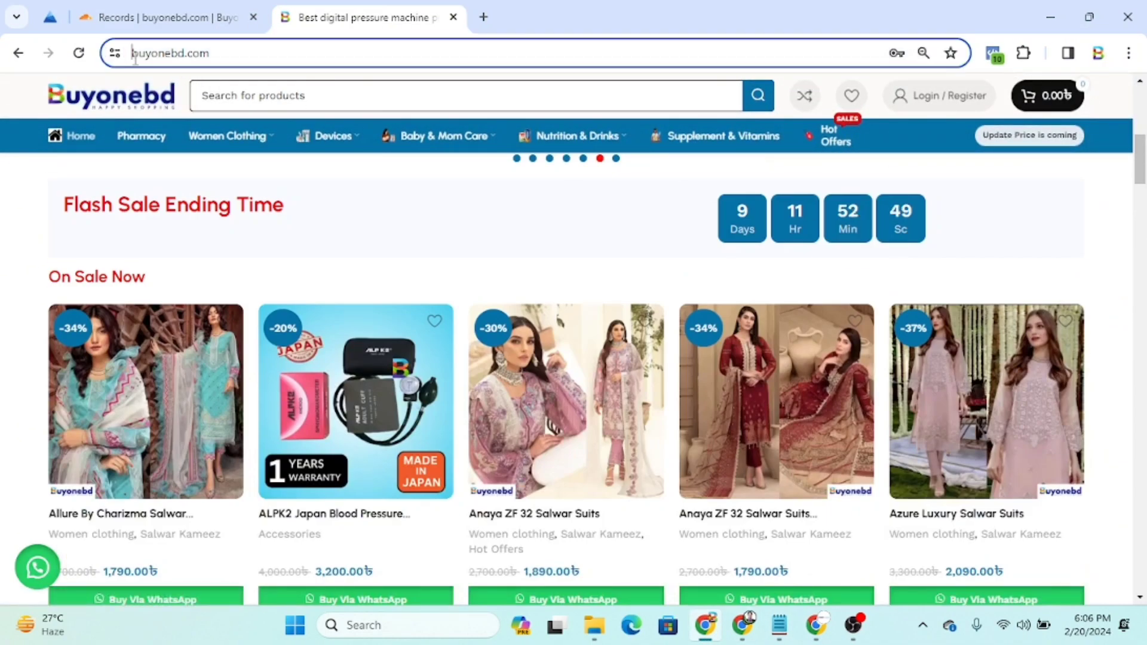
Close the extra Records tab so only the buyonebd.com home page stays open
{"action": "left_click", "coordinate": [209, 53]}
{"action": "left_click", "coordinate": [253, 18]}
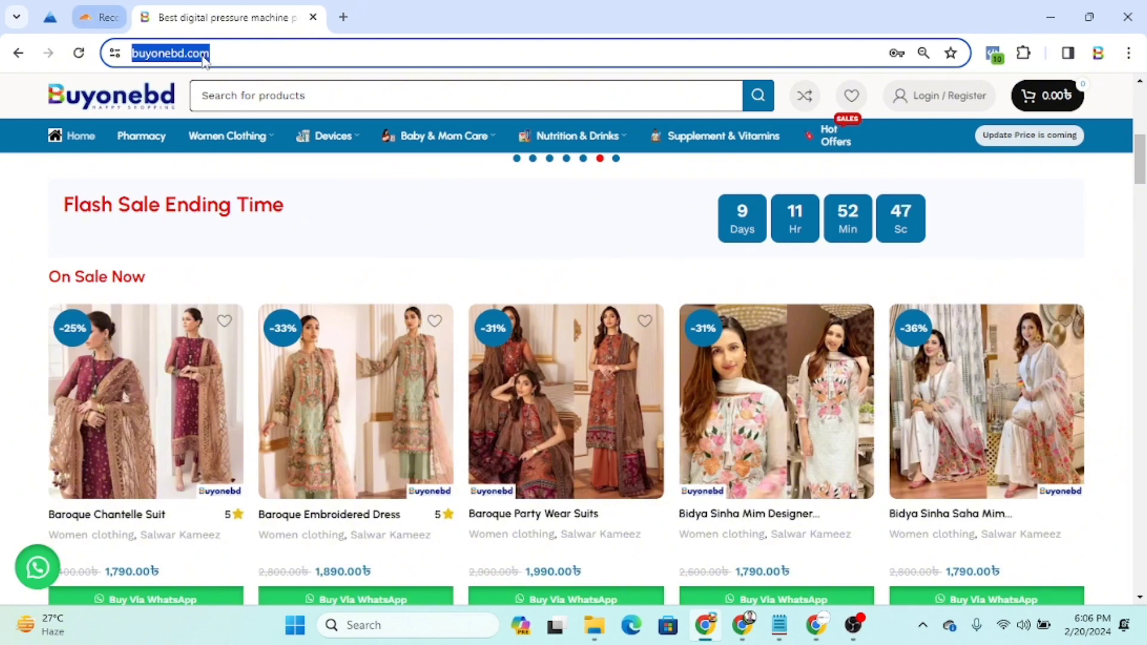
{"action": "scroll", "coordinate": [598, 389], "scroll_direction": "up", "scroll_amount": 5}
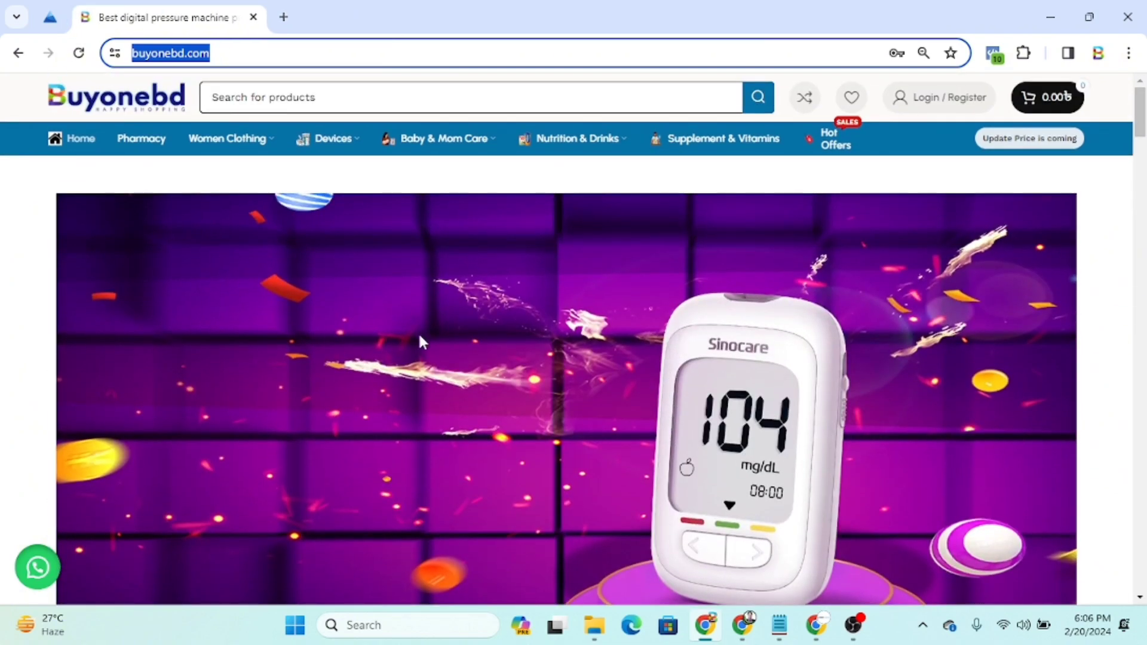
{"action": "scroll", "coordinate": [420, 340], "scroll_direction": "down", "scroll_amount": 4}
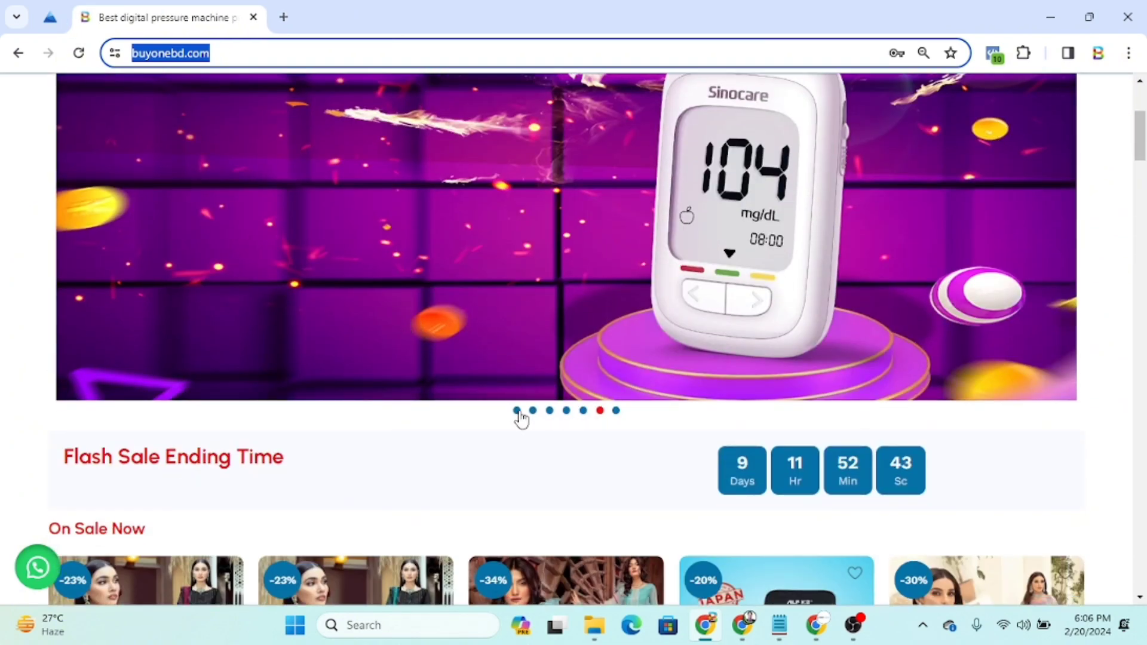
Switch the home page carousel to the first banner and then the scooter delivery banner
{"action": "left_click", "coordinate": [518, 412]}
{"action": "left_click", "coordinate": [534, 411]}
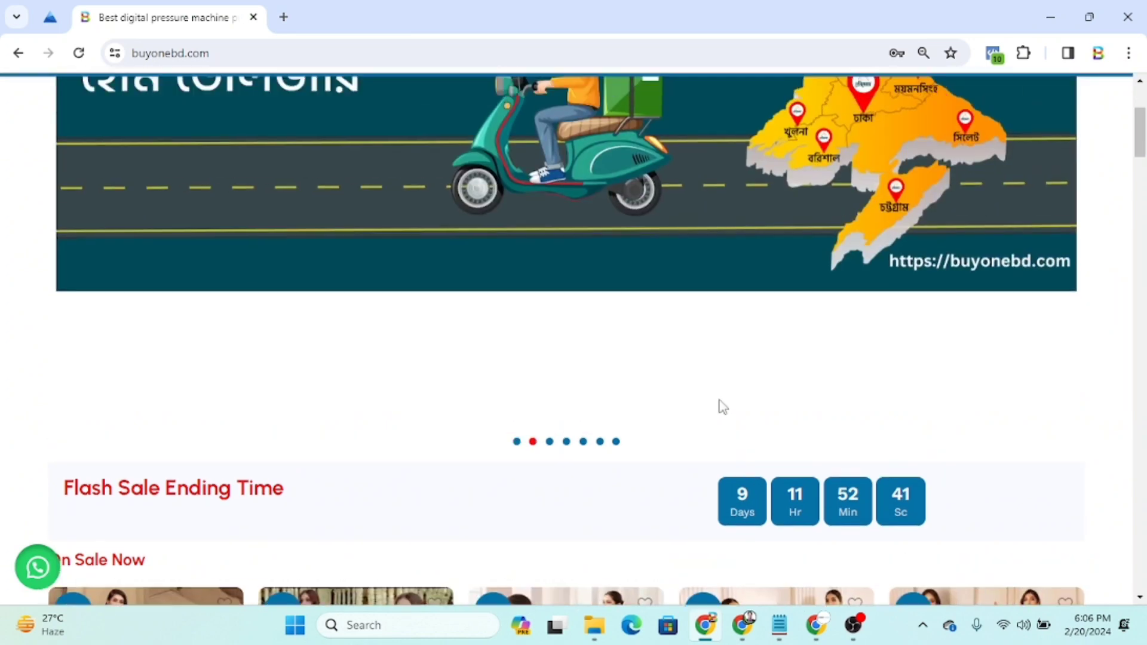
{"action": "scroll", "coordinate": [436, 378], "scroll_direction": "up", "scroll_amount": 3}
{"action": "scroll", "coordinate": [717, 388], "scroll_direction": "down", "scroll_amount": 3}
{"action": "scroll", "coordinate": [763, 399], "scroll_direction": "down", "scroll_amount": 8}
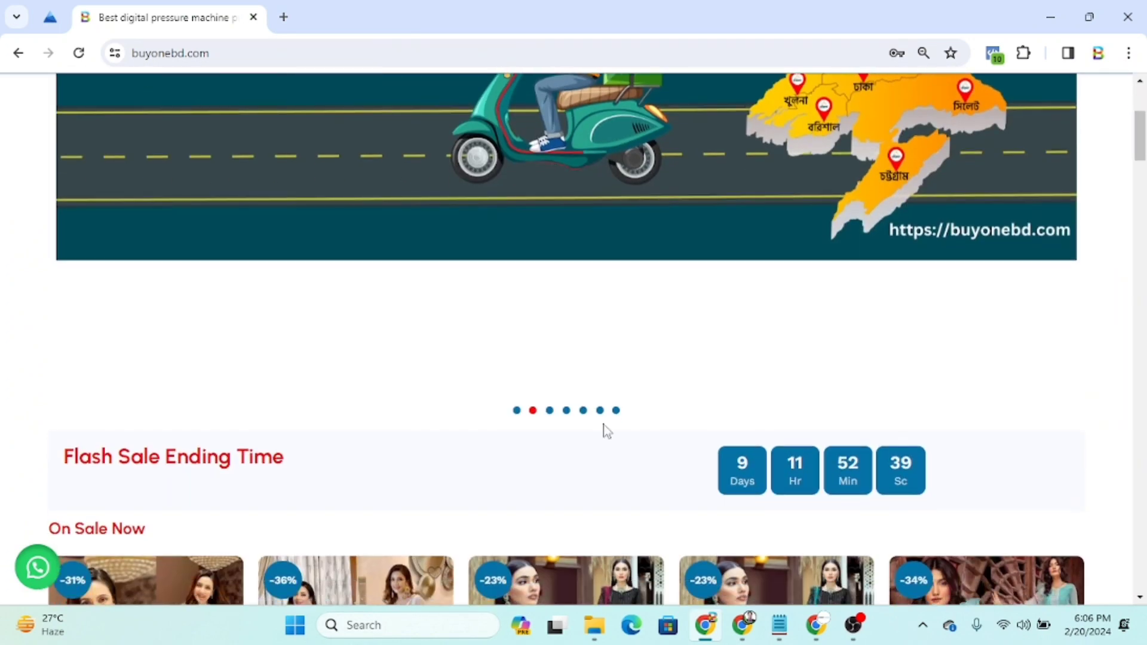
Scroll through the discounted salwar kameez suits with their original and sale taka prices
{"action": "scroll", "coordinate": [741, 454], "scroll_direction": "down", "scroll_amount": 15}
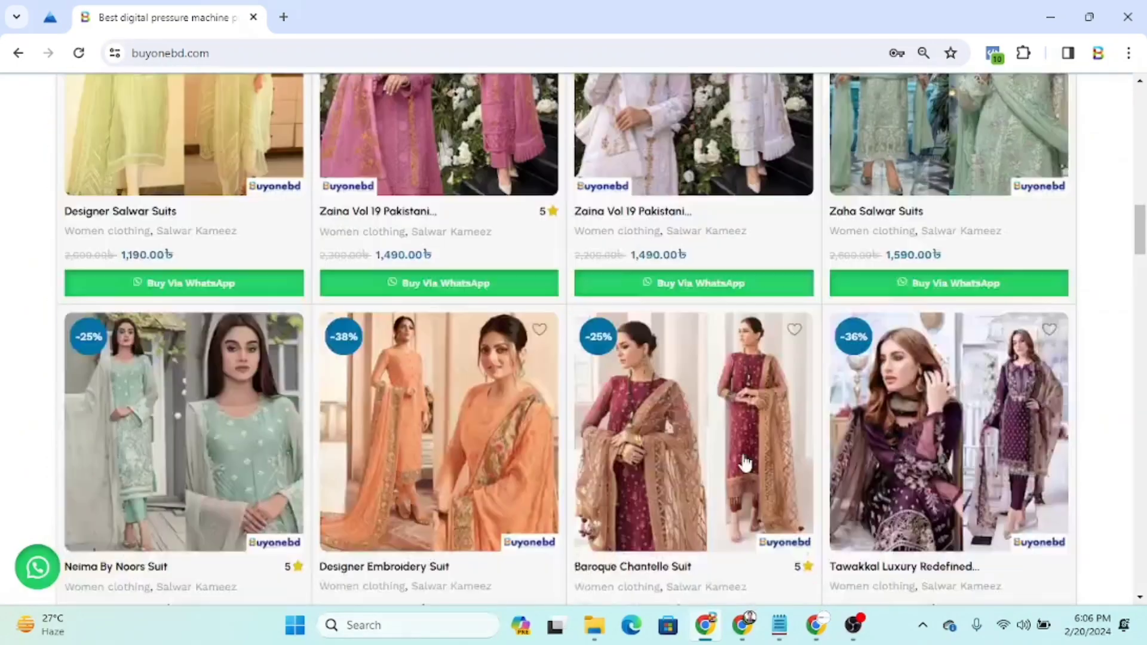
{"action": "scroll", "coordinate": [744, 457], "scroll_direction": "down", "scroll_amount": 12}
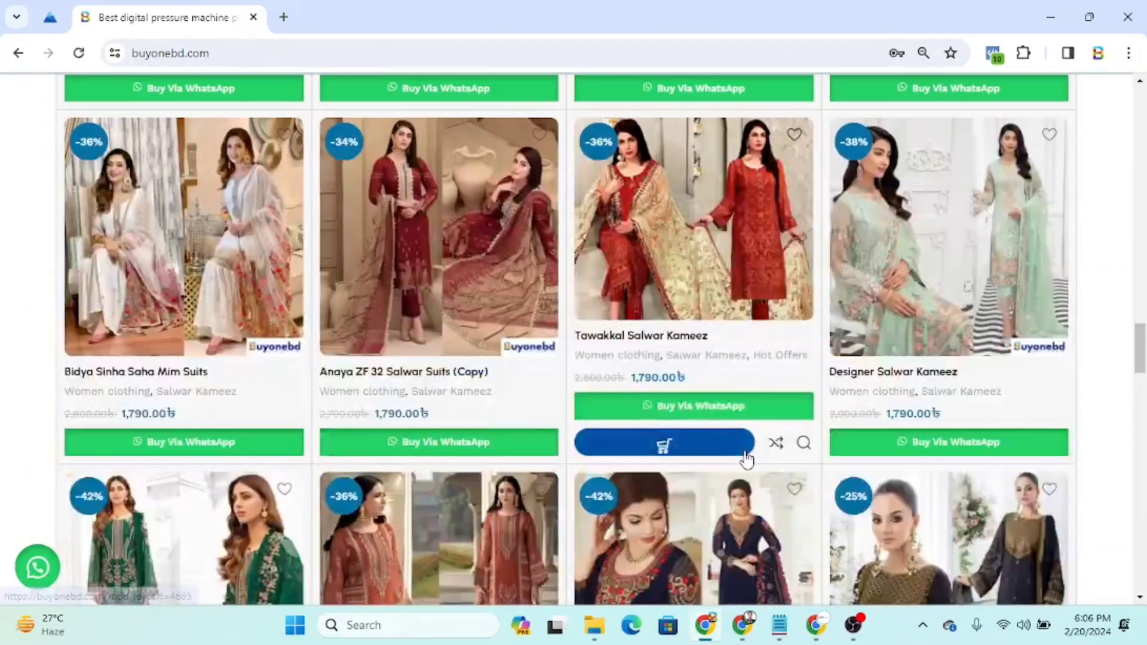
{"action": "scroll", "coordinate": [744, 458], "scroll_direction": "down", "scroll_amount": 15}
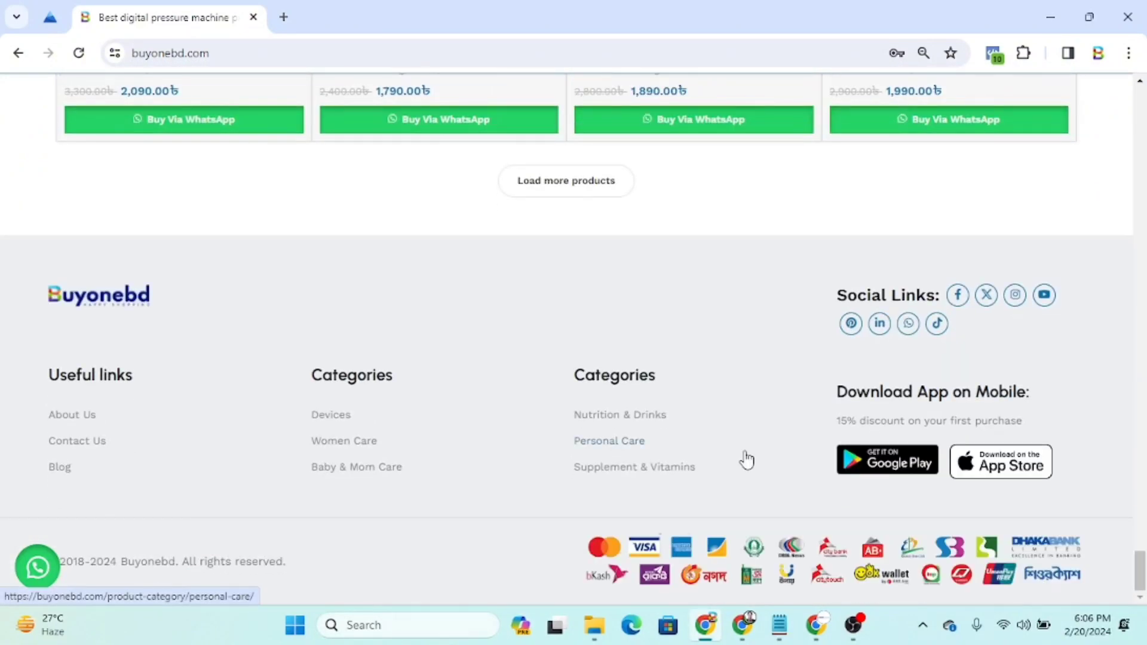
{"action": "scroll", "coordinate": [747, 458], "scroll_direction": "up", "scroll_amount": 7}
{"action": "scroll", "coordinate": [747, 458], "scroll_direction": "down", "scroll_amount": 4}
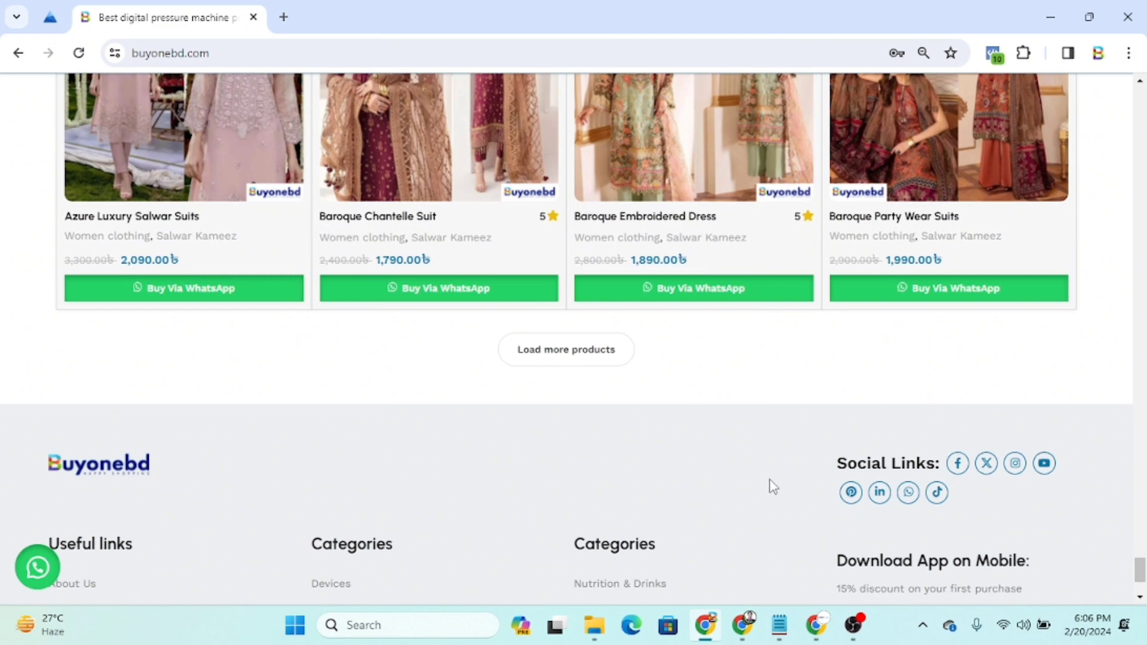
{"action": "scroll", "coordinate": [772, 487], "scroll_direction": "down", "scroll_amount": 4}
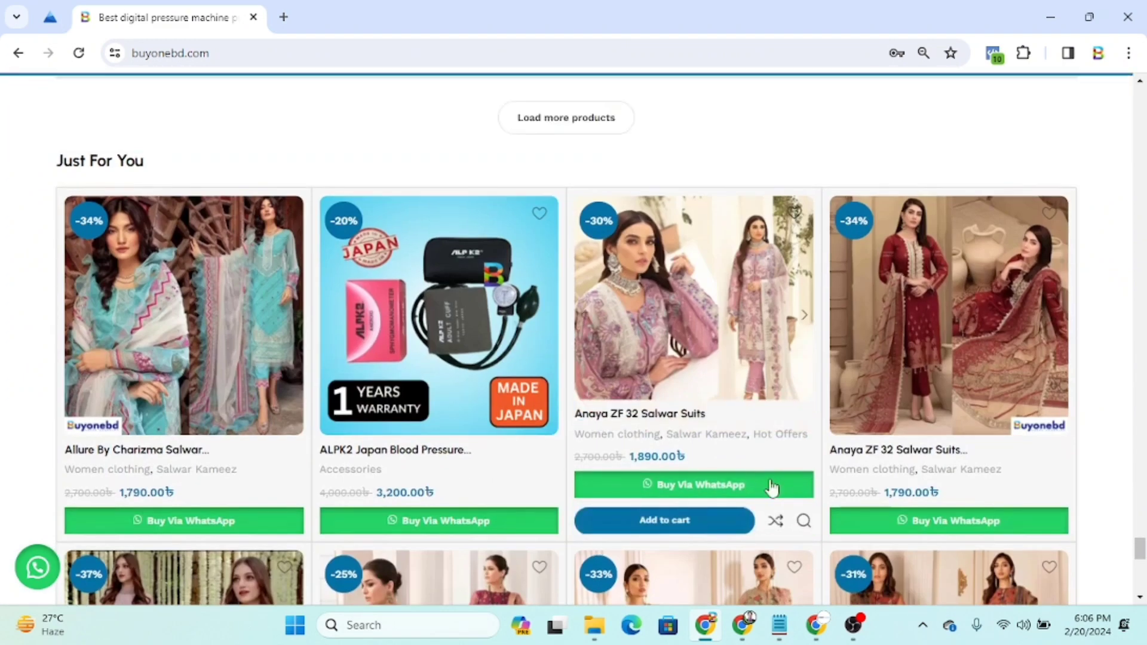
{"action": "scroll", "coordinate": [772, 487], "scroll_direction": "down", "scroll_amount": 5}
{"action": "scroll", "coordinate": [545, 405], "scroll_direction": "up", "scroll_amount": 4}
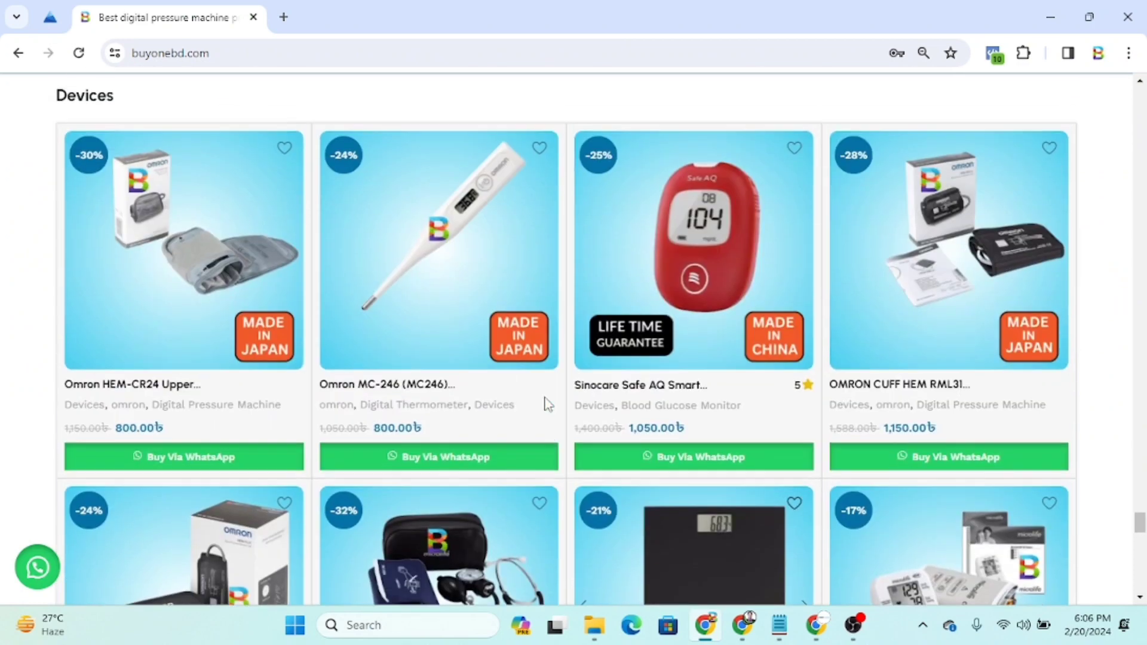
{"action": "scroll", "coordinate": [609, 267], "scroll_direction": "up", "scroll_amount": 6}
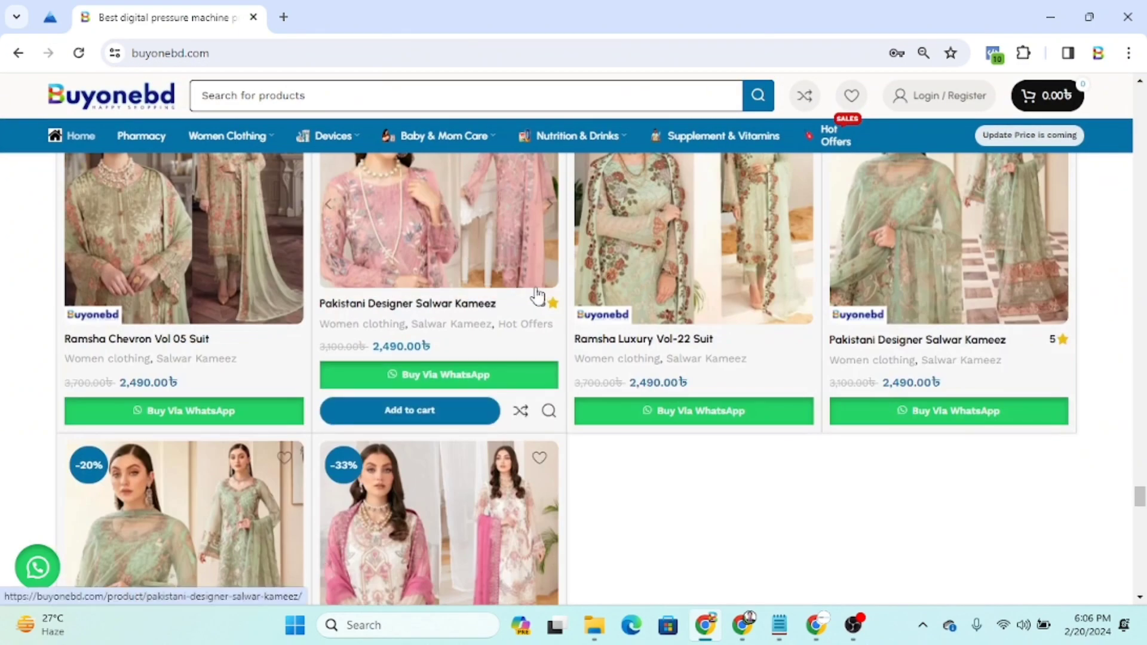
{"action": "scroll", "coordinate": [542, 291], "scroll_direction": "up", "scroll_amount": 1}
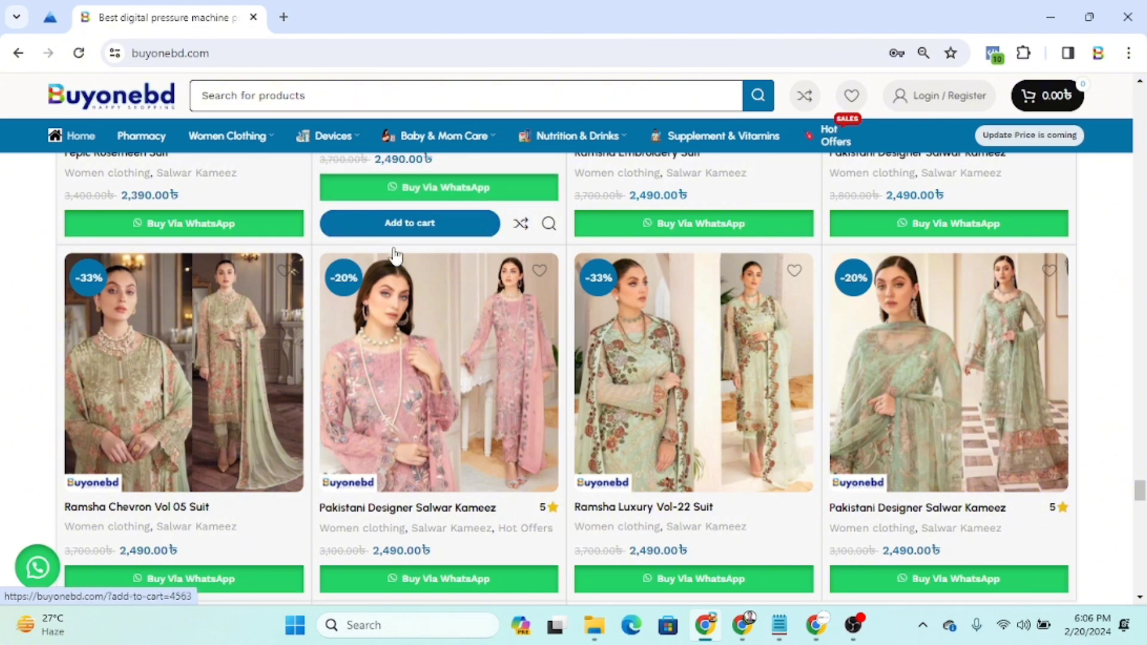
{"action": "scroll", "coordinate": [451, 345], "scroll_direction": "up", "scroll_amount": 4}
{"action": "mouse_move", "coordinate": [451, 345]}
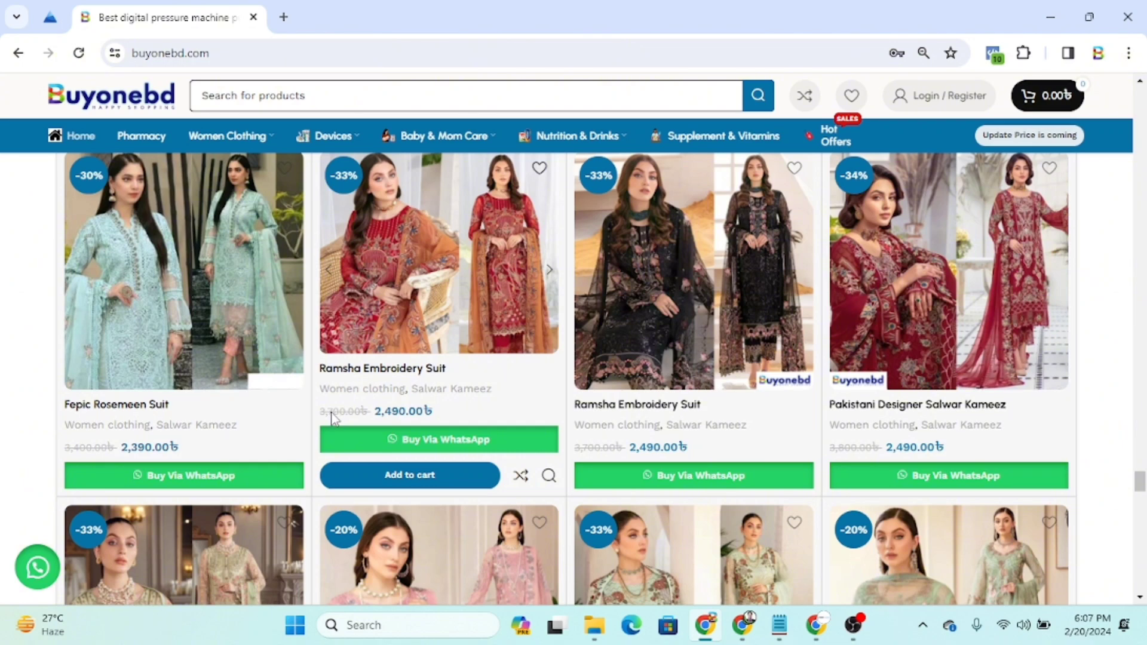
{"action": "scroll", "coordinate": [588, 463], "scroll_direction": "up", "scroll_amount": 10}
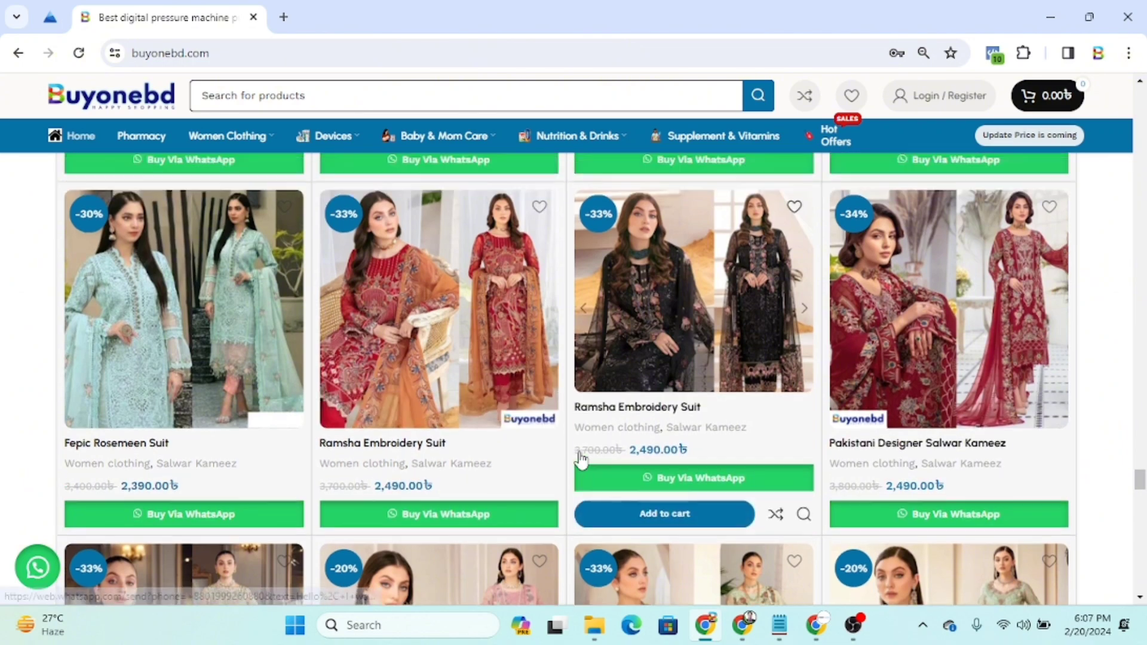
{"action": "scroll", "coordinate": [748, 346], "scroll_direction": "up", "scroll_amount": 8}
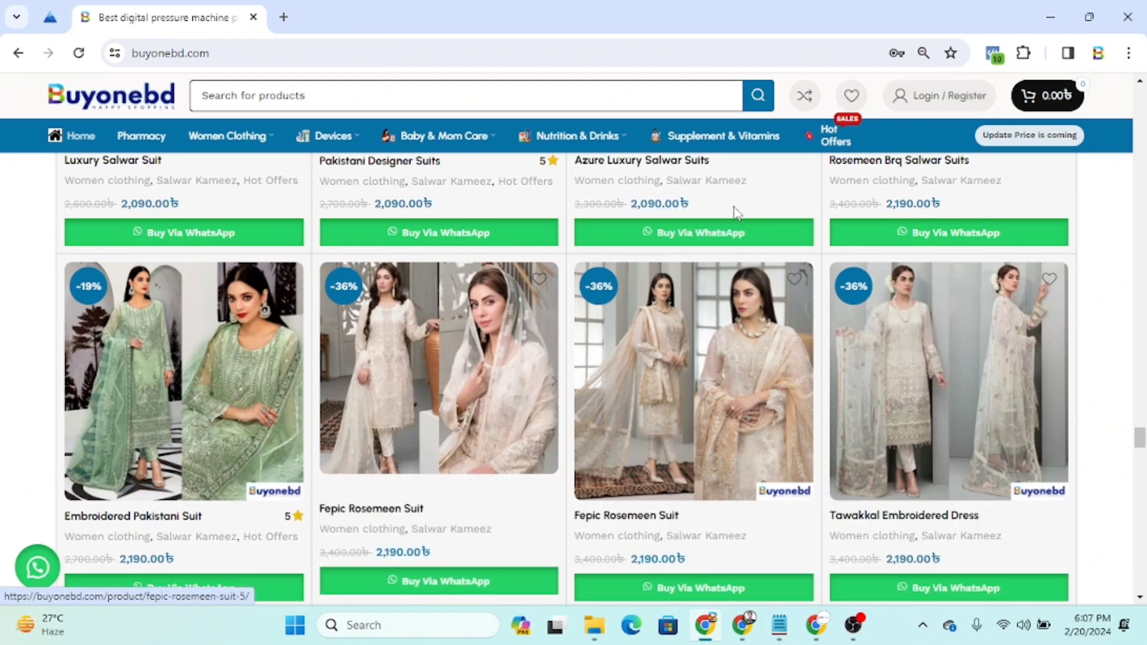
Browse the Hot offers page of discounted suits, then return to the One E-com Google Doc
{"action": "left_click", "coordinate": [827, 141]}
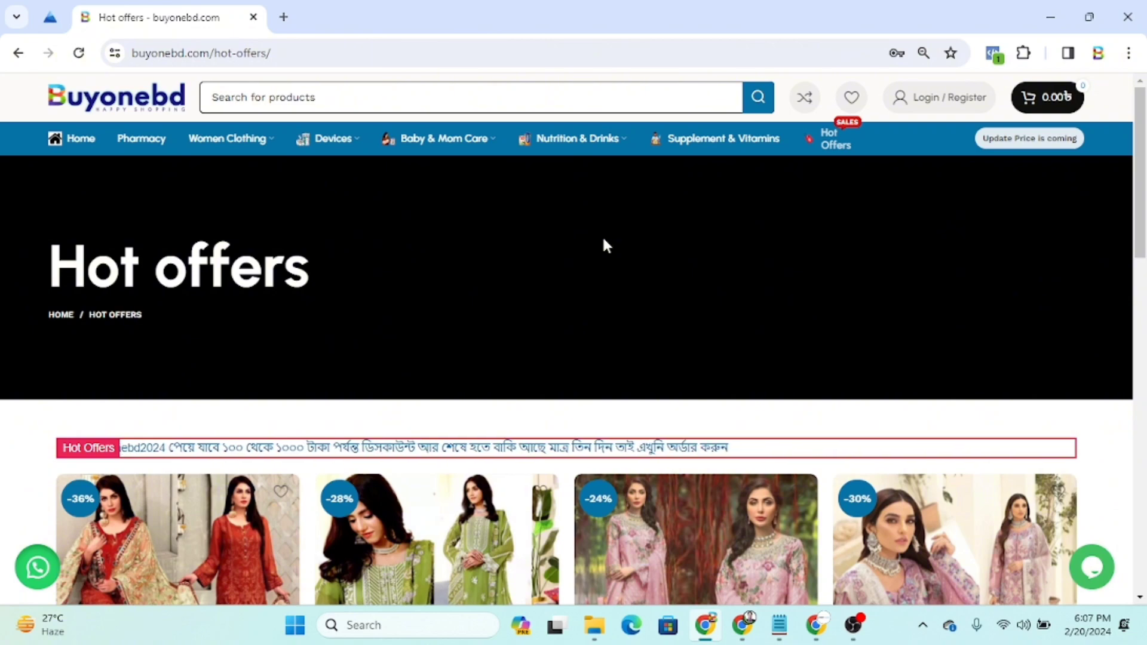
{"action": "scroll", "coordinate": [604, 239], "scroll_direction": "down", "scroll_amount": 8}
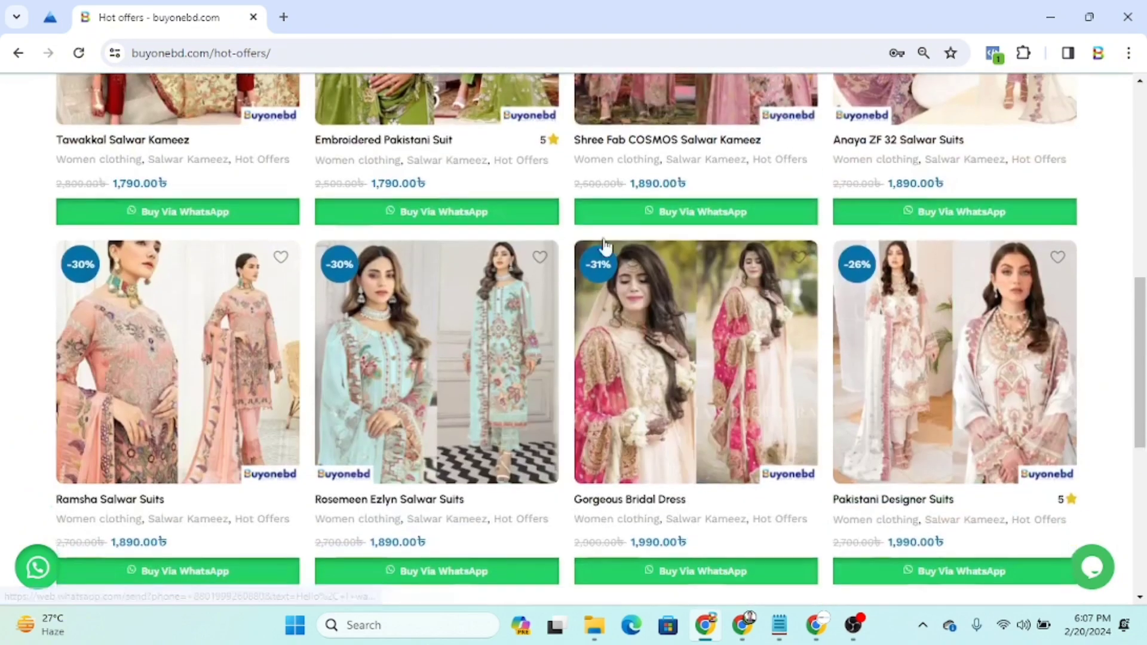
{"action": "scroll", "coordinate": [605, 245], "scroll_direction": "down", "scroll_amount": 5}
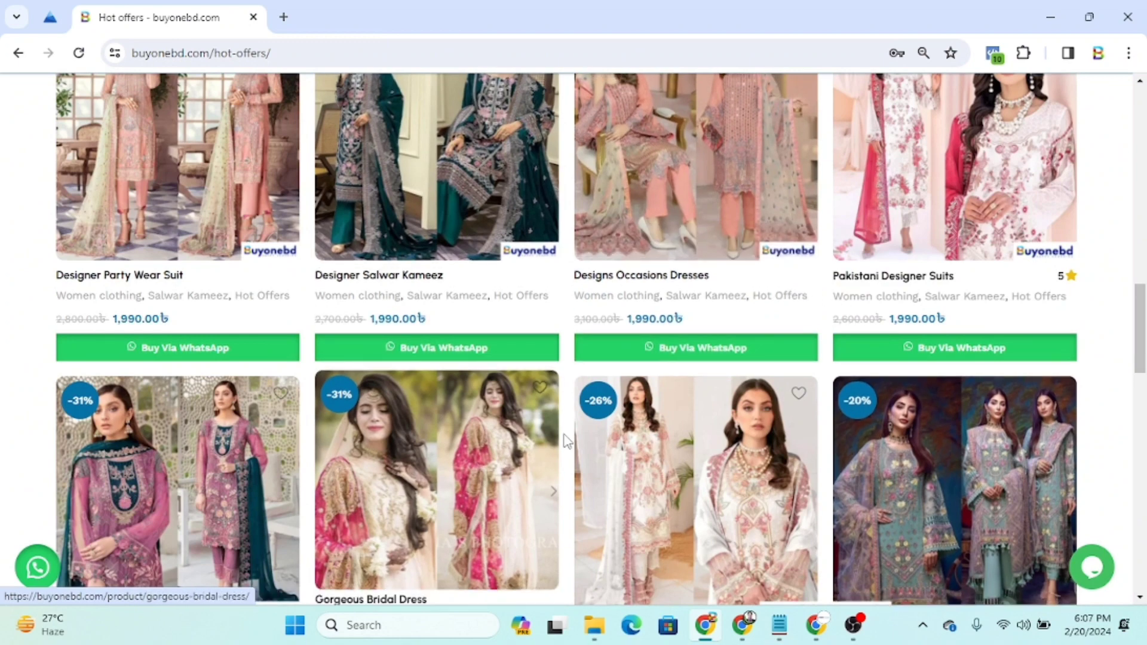
{"action": "scroll", "coordinate": [556, 460], "scroll_direction": "down", "scroll_amount": 4}
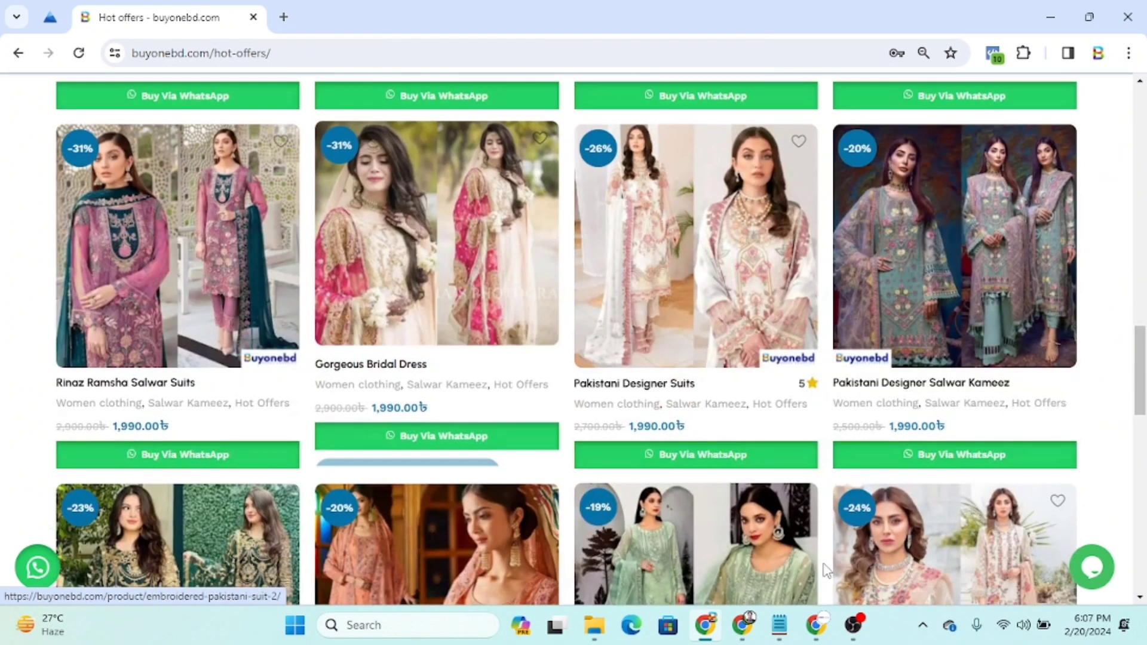
{"action": "left_click", "coordinate": [820, 635]}
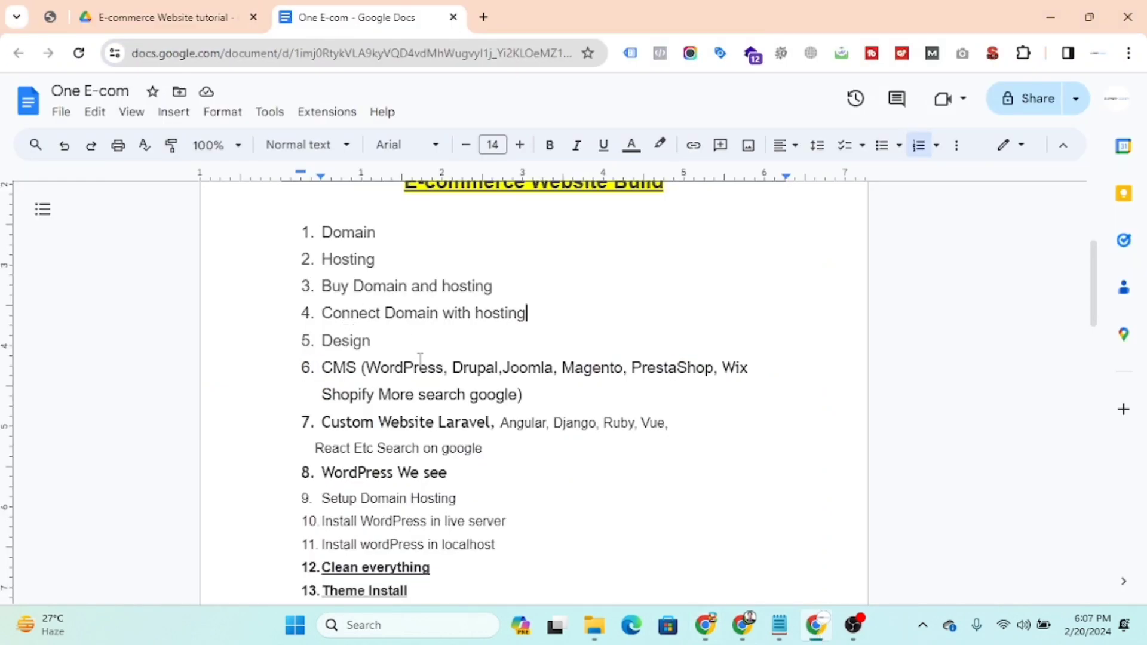
Review the outline's Laravel and WordPress items, then switch to the hPanel Websites page in Chrome
{"action": "scroll", "coordinate": [333, 380], "scroll_direction": "down", "scroll_amount": 3}
{"action": "scroll", "coordinate": [364, 364], "scroll_direction": "up", "scroll_amount": 1}
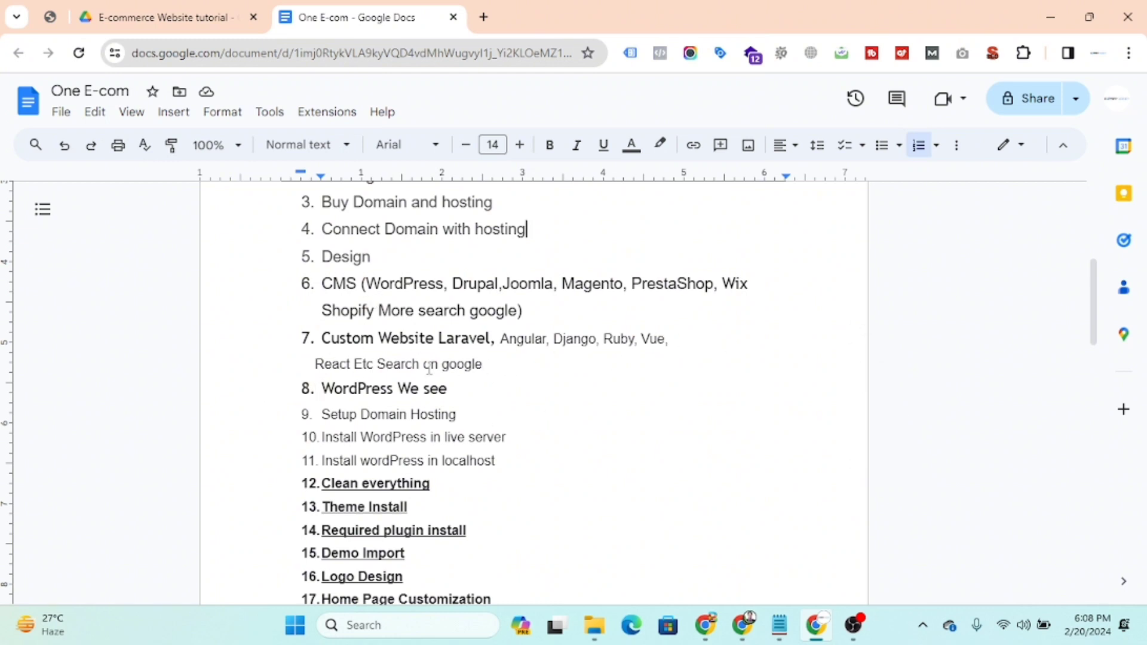
{"action": "left_click_drag", "start_coordinate": [482, 364], "coordinate": [321, 338]}
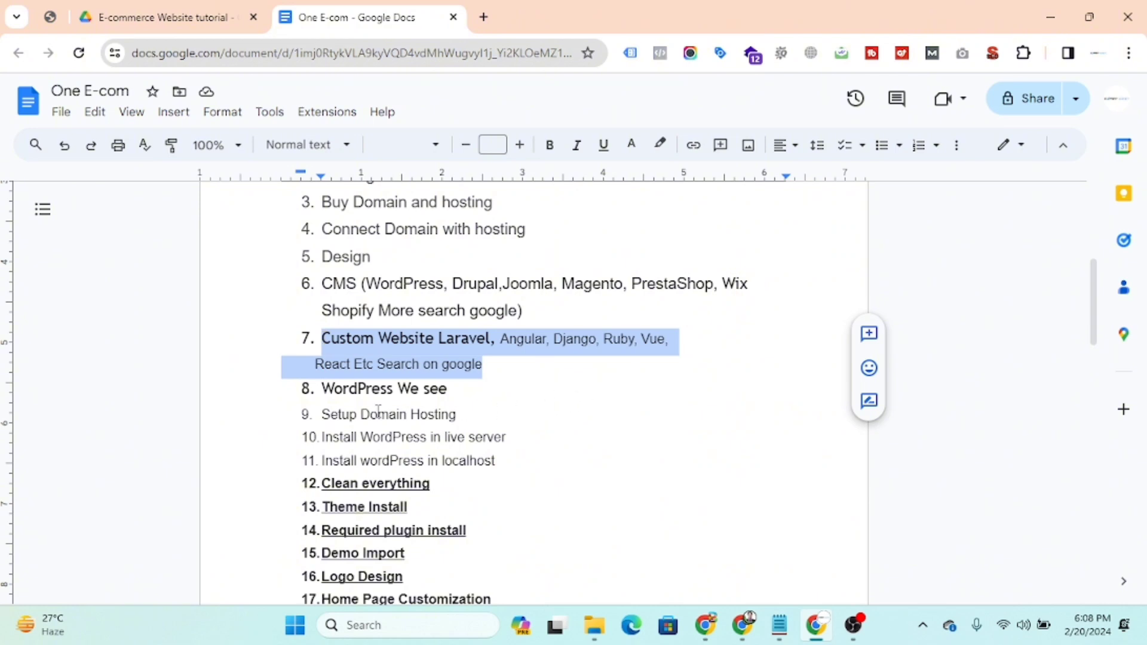
{"action": "left_click_drag", "start_coordinate": [319, 389], "coordinate": [566, 410]}
{"action": "left_click", "coordinate": [603, 414]}
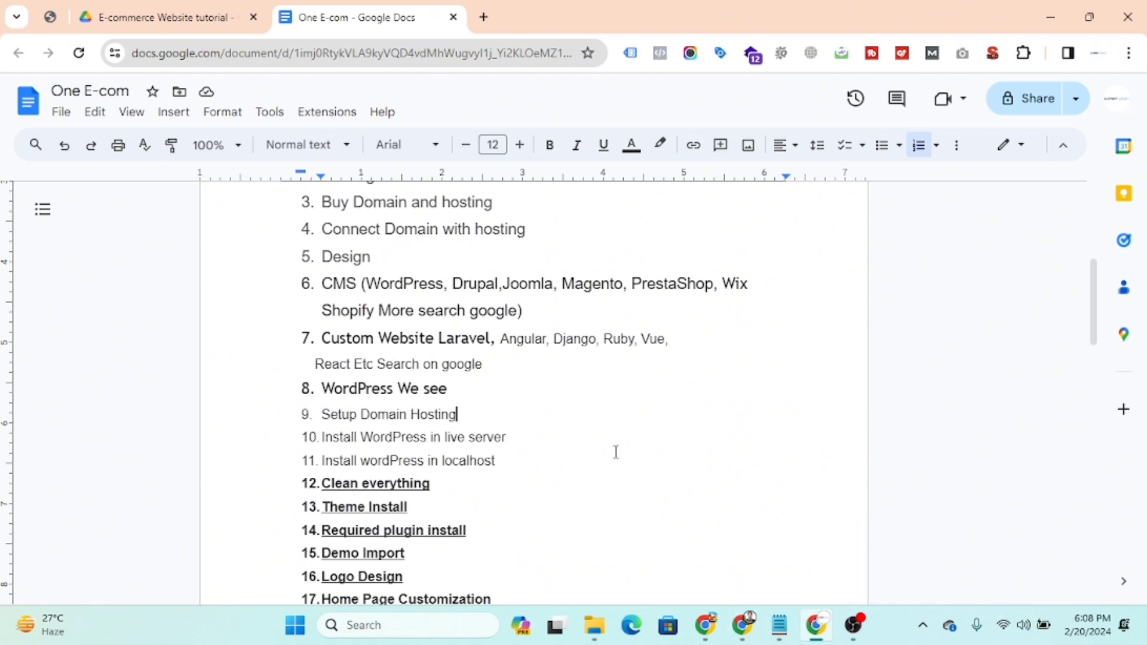
{"action": "left_click", "coordinate": [742, 628]}
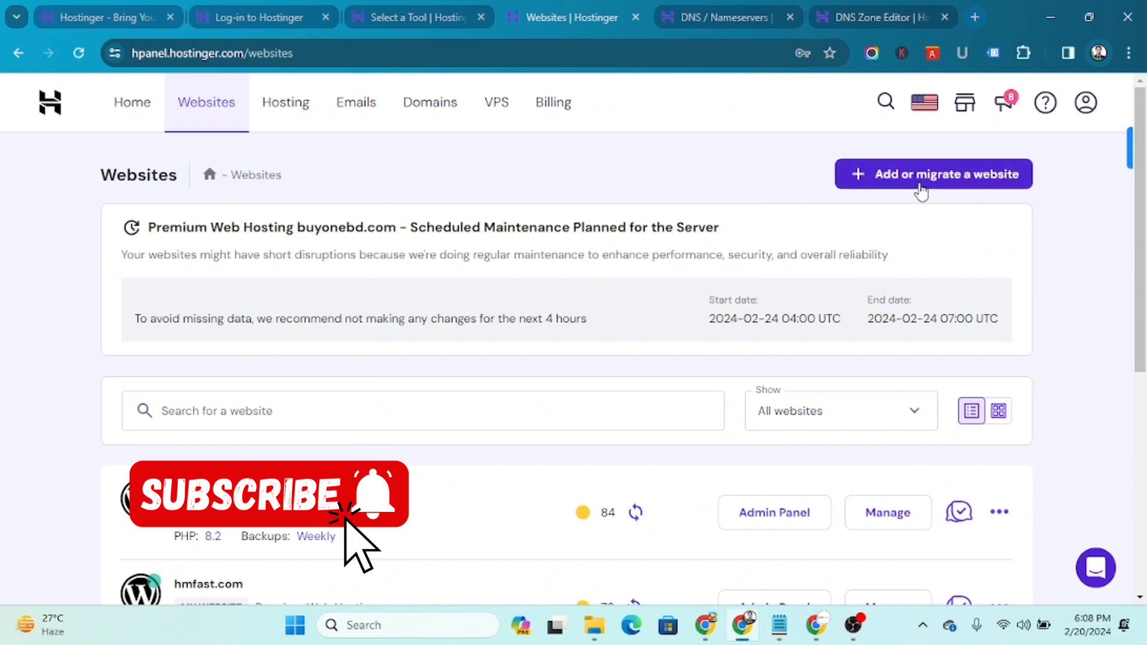
Add a newly created Online store website using the WordPress platform
{"action": "left_click", "coordinate": [906, 181]}
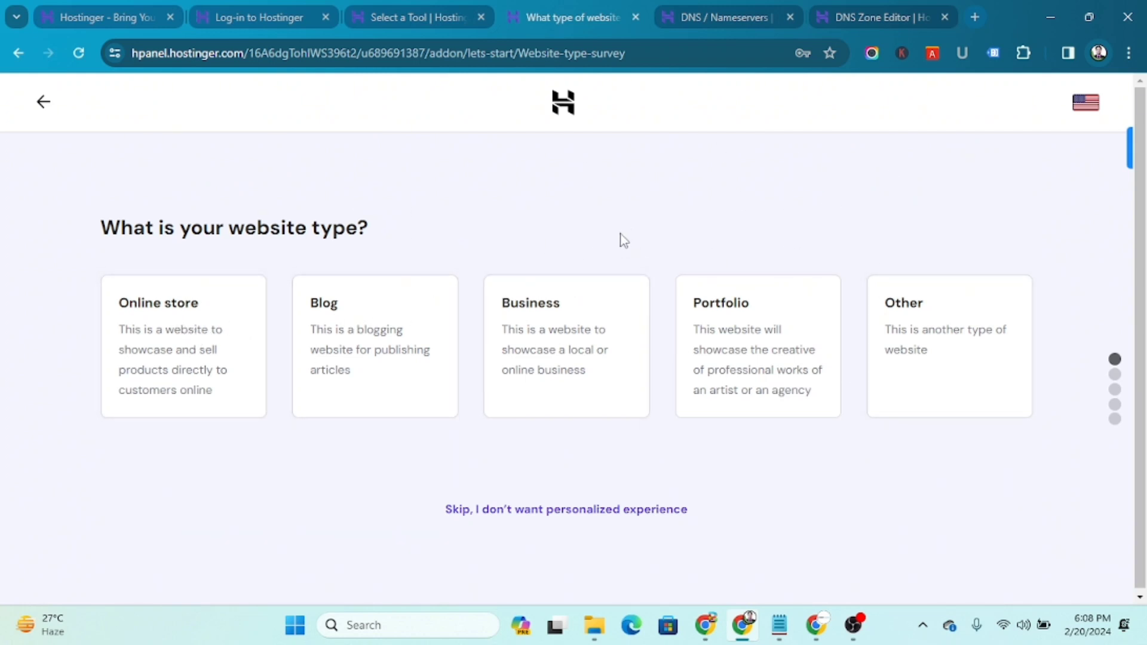
{"action": "left_click", "coordinate": [183, 347]}
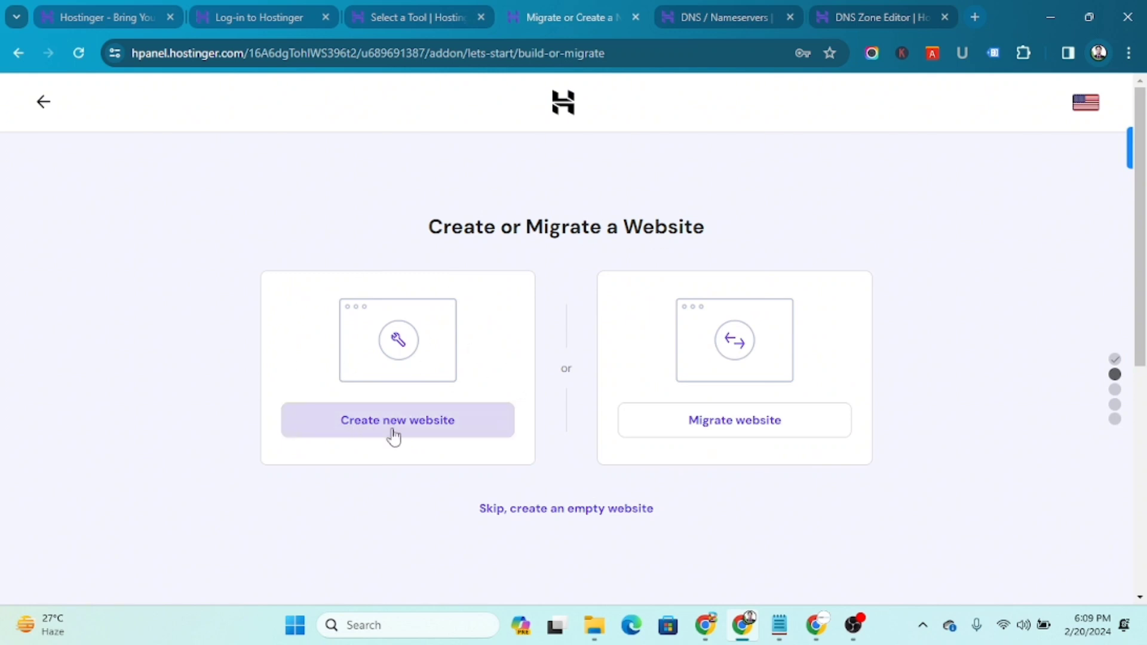
{"action": "left_click", "coordinate": [395, 428]}
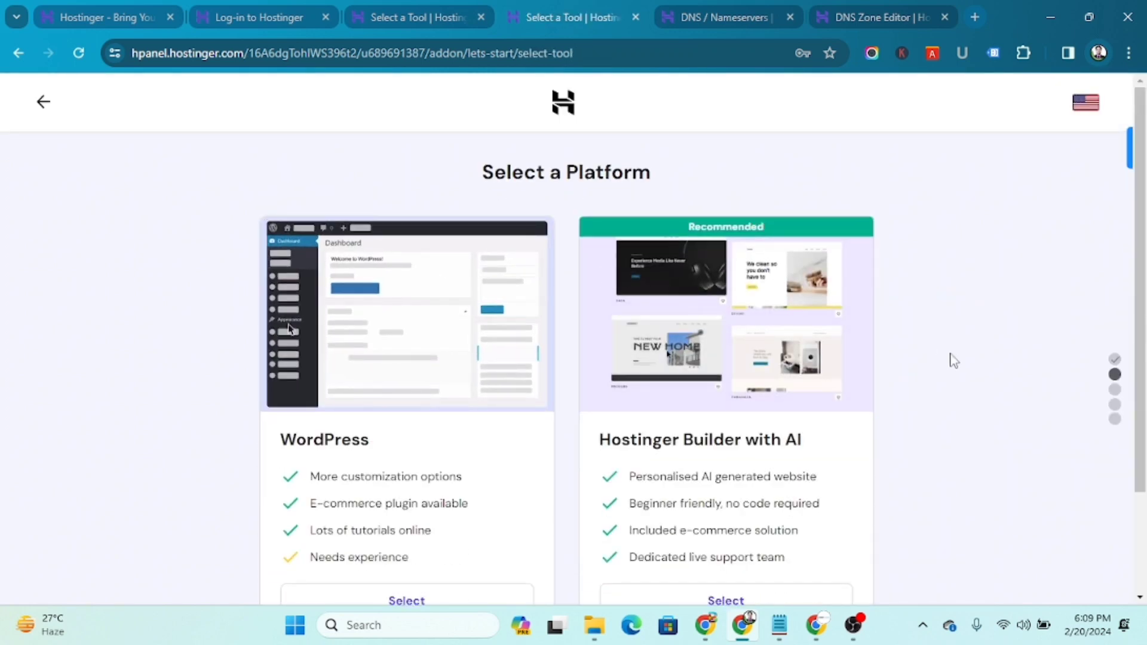
{"action": "scroll", "coordinate": [953, 362], "scroll_direction": "down", "scroll_amount": 2}
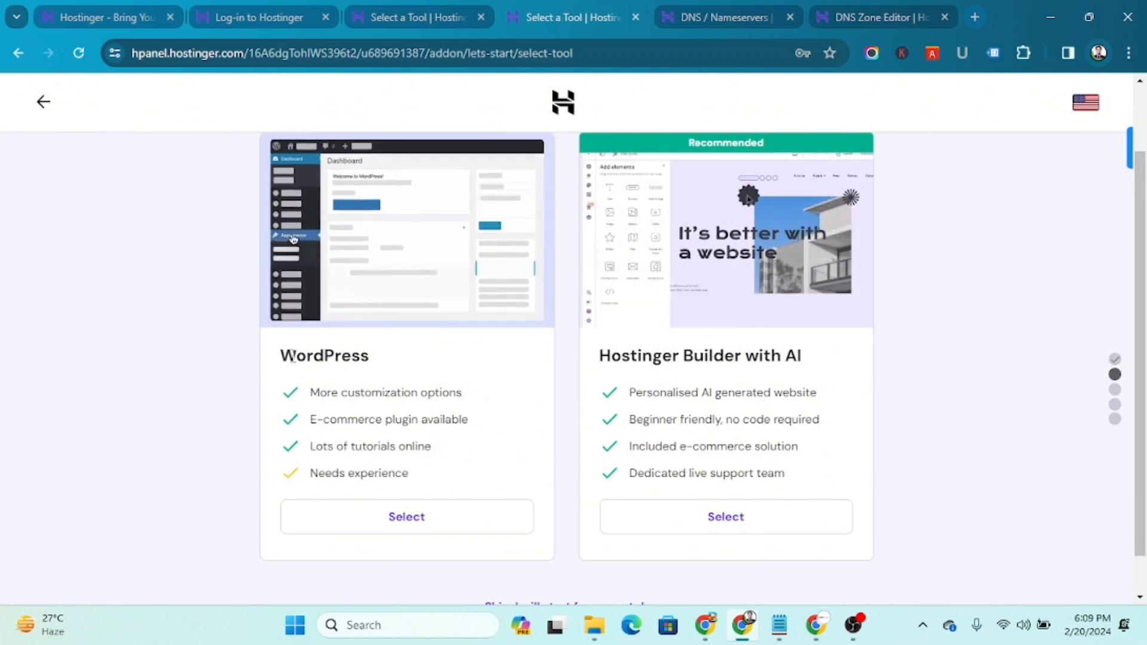
{"action": "left_click", "coordinate": [409, 518]}
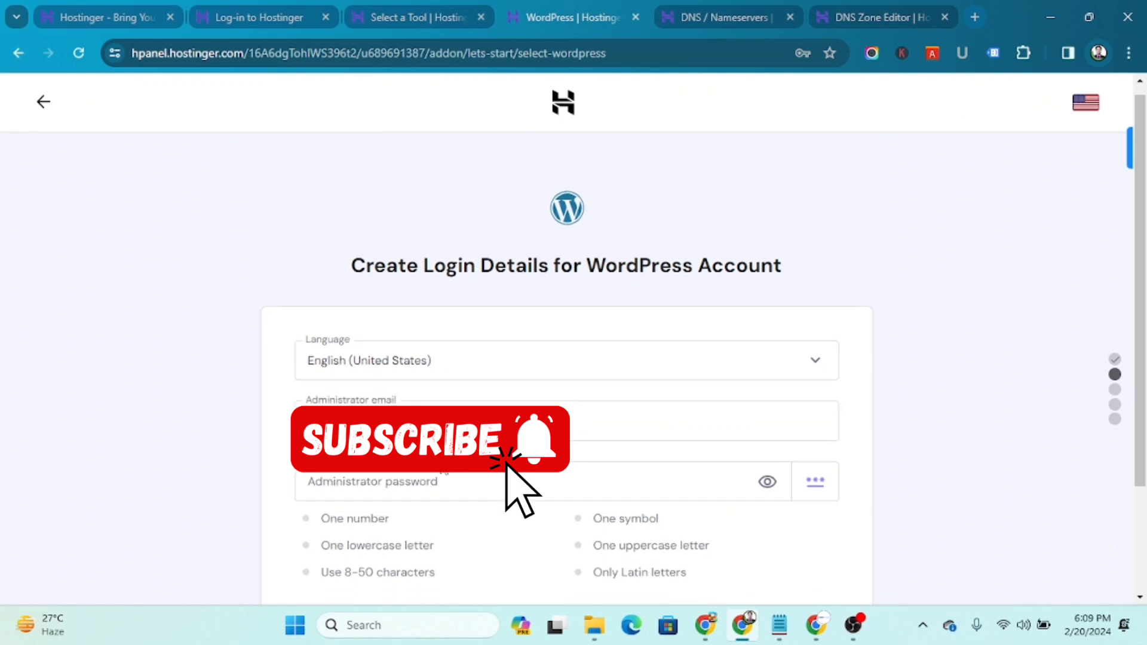
Enter the administrator email and a password meeting every listed requirement in the WordPress login form
{"action": "scroll", "coordinate": [346, 377], "scroll_direction": "down", "scroll_amount": 2}
{"action": "left_click", "coordinate": [503, 363]}
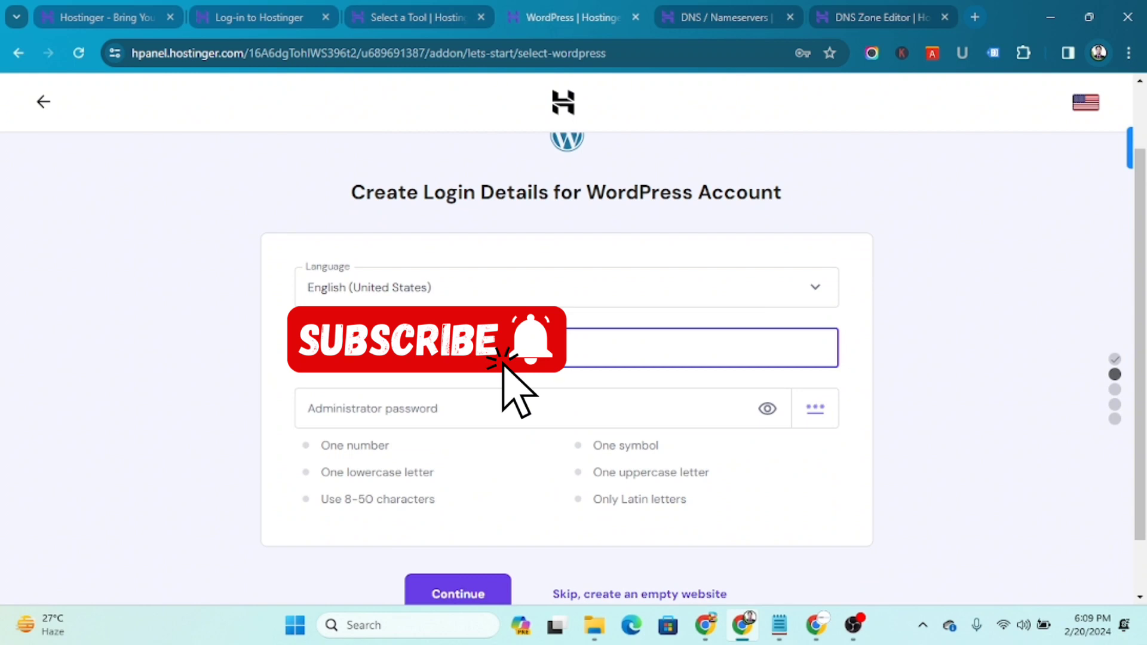
{"action": "left_click", "coordinate": [394, 414]}
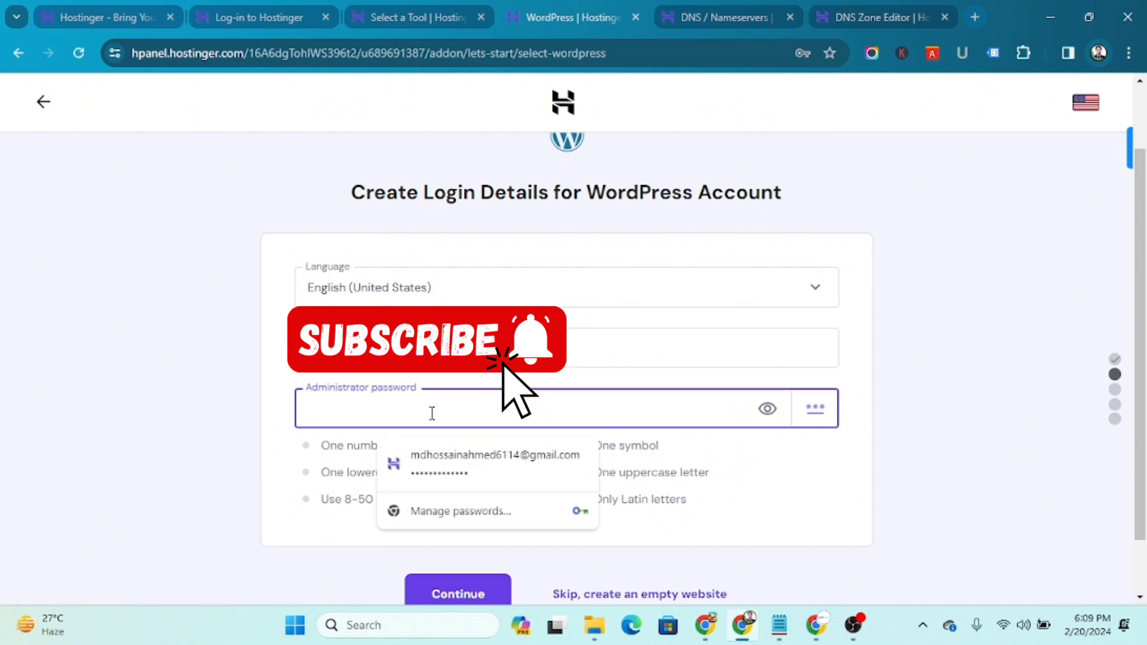
{"action": "left_click", "coordinate": [402, 349]}
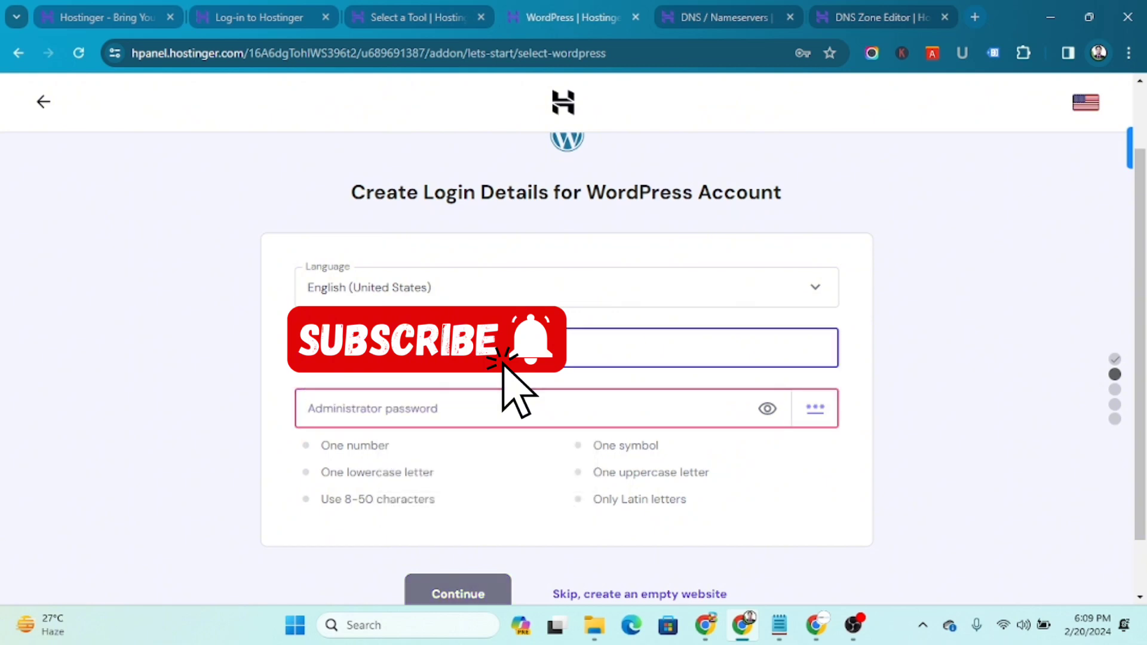
{"action": "left_click", "coordinate": [379, 408]}
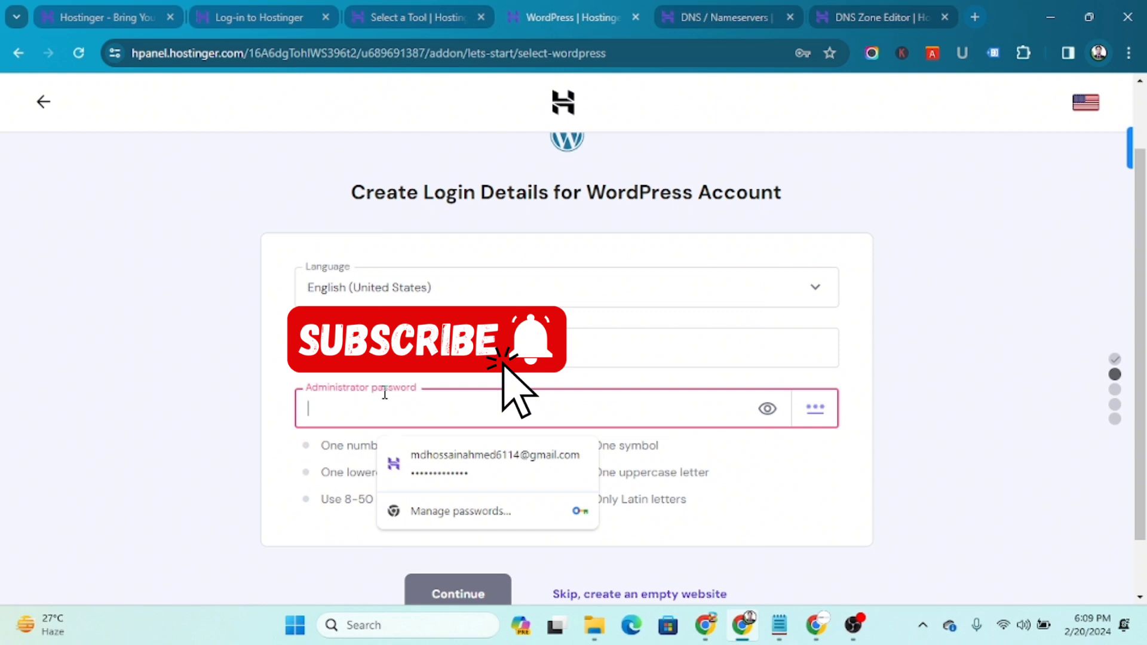
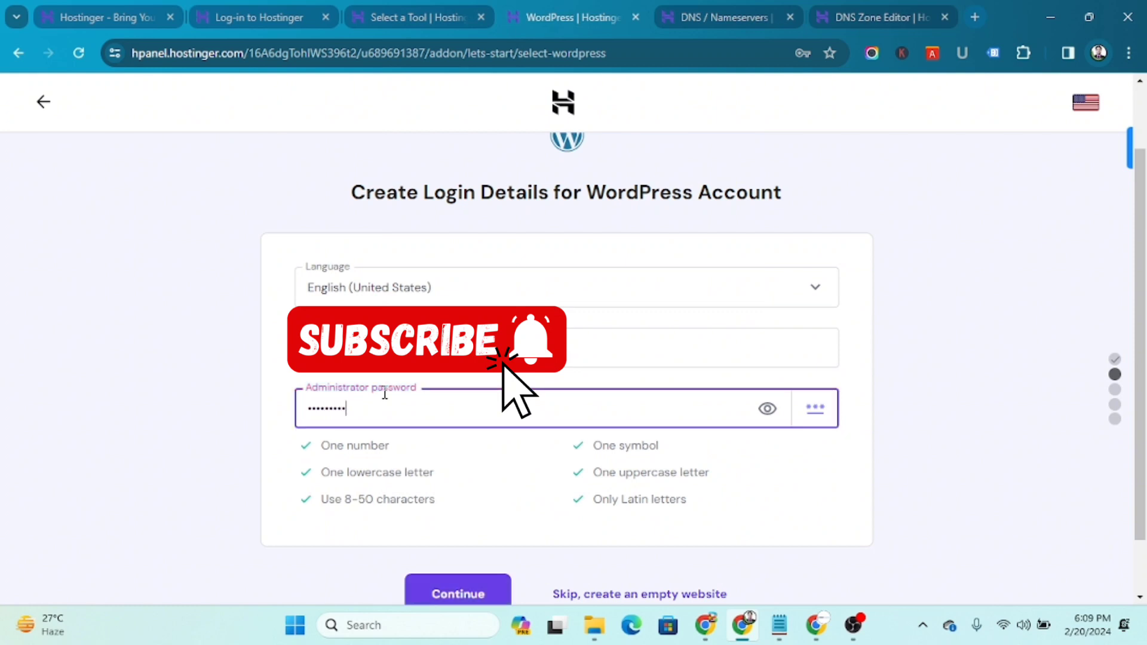
{"action": "scroll", "coordinate": [385, 394], "scroll_direction": "down", "scroll_amount": 1}
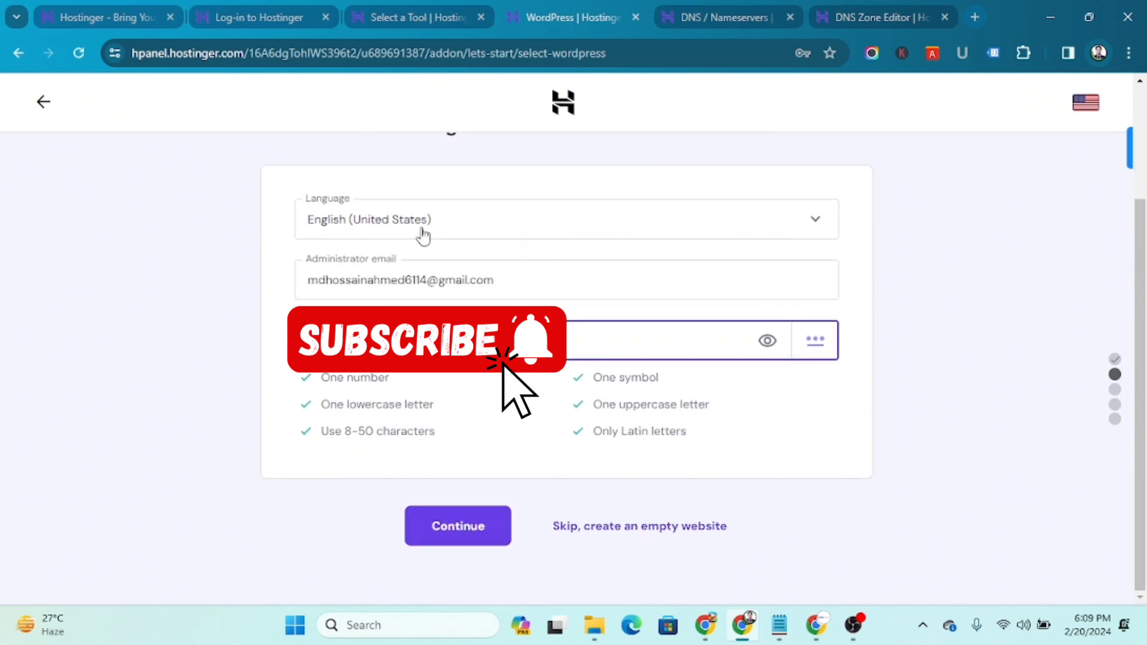
Submit the WordPress login details and skip reusing the previous five-plugin installation preset
{"action": "left_click", "coordinate": [481, 537]}
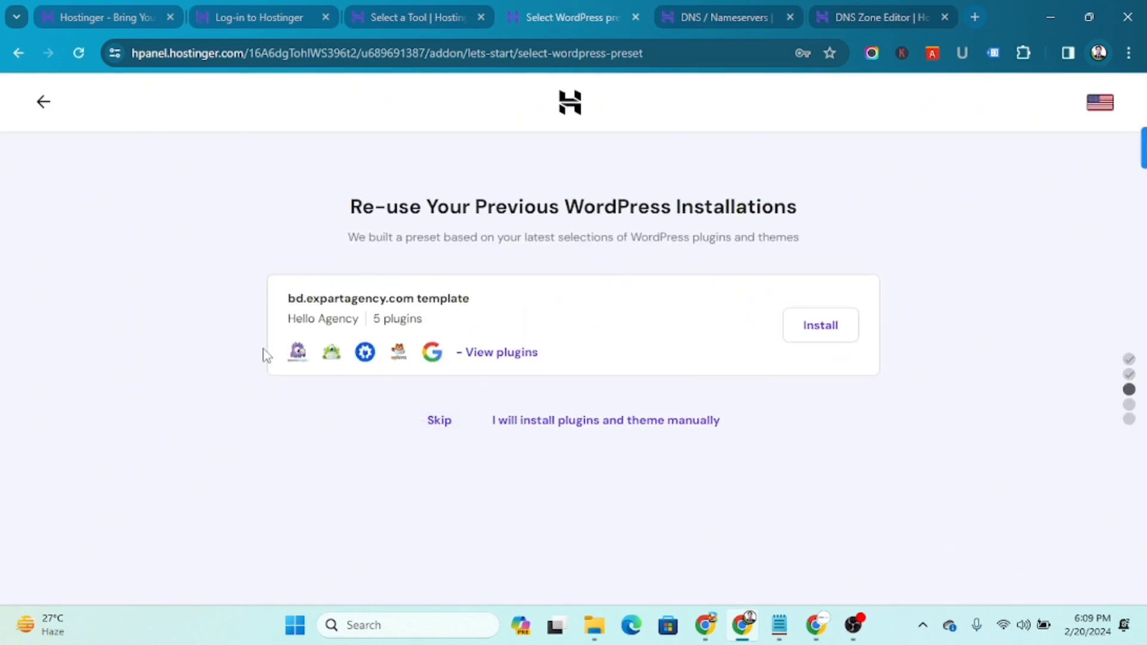
{"action": "left_click_drag", "start_coordinate": [263, 355], "coordinate": [582, 362]}
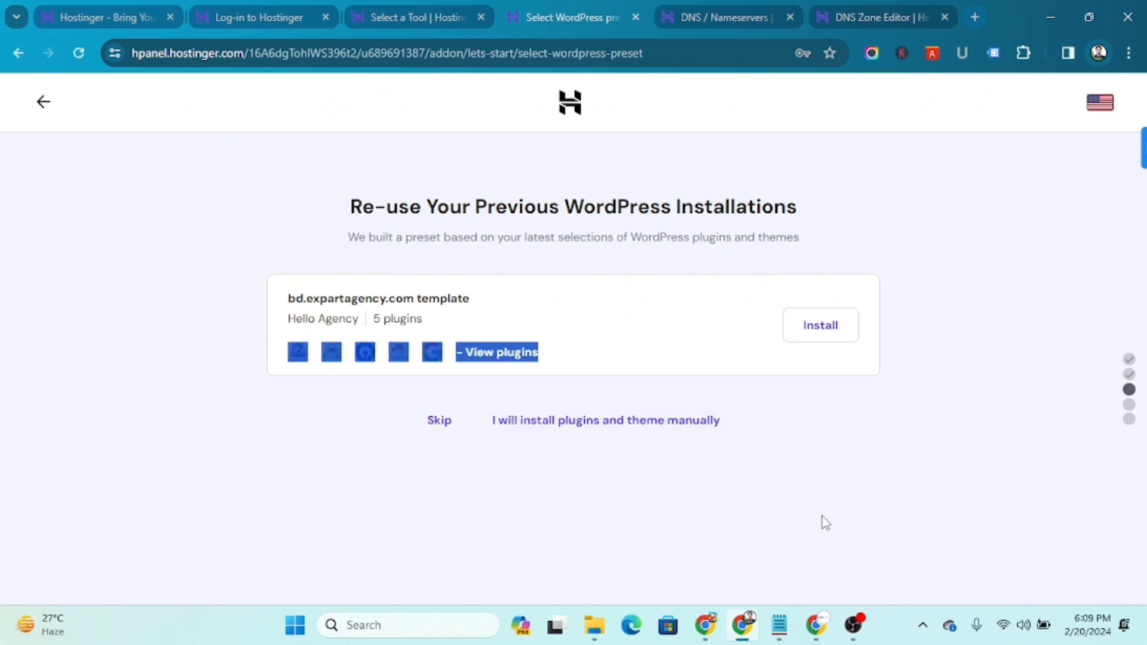
{"action": "left_click", "coordinate": [848, 448]}
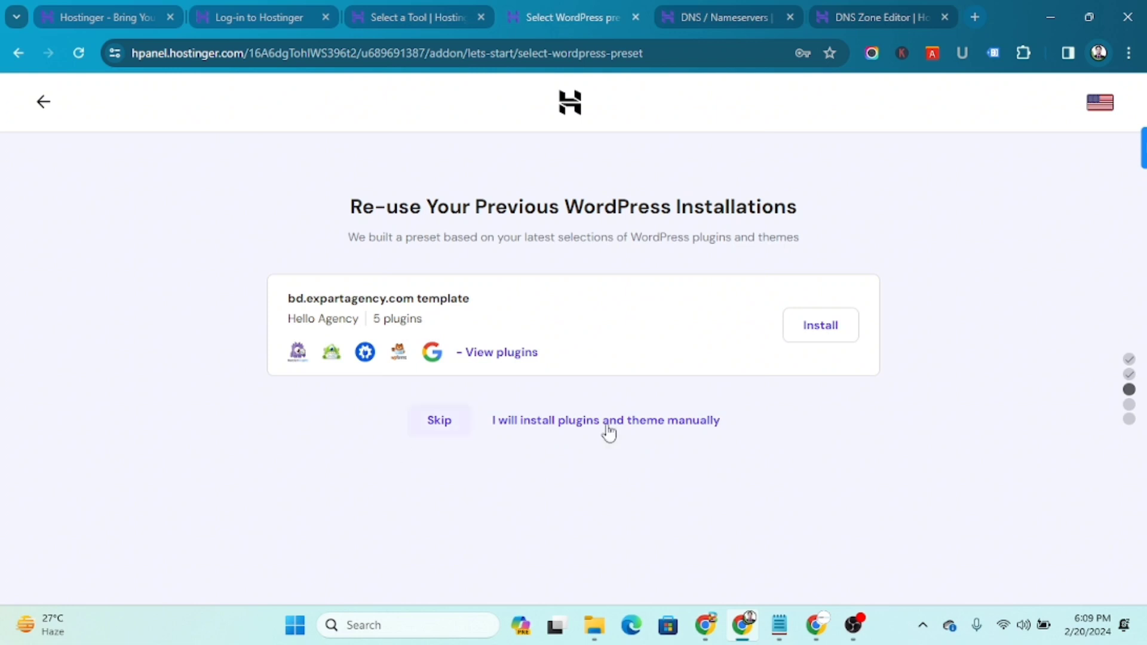
{"action": "left_click", "coordinate": [434, 424]}
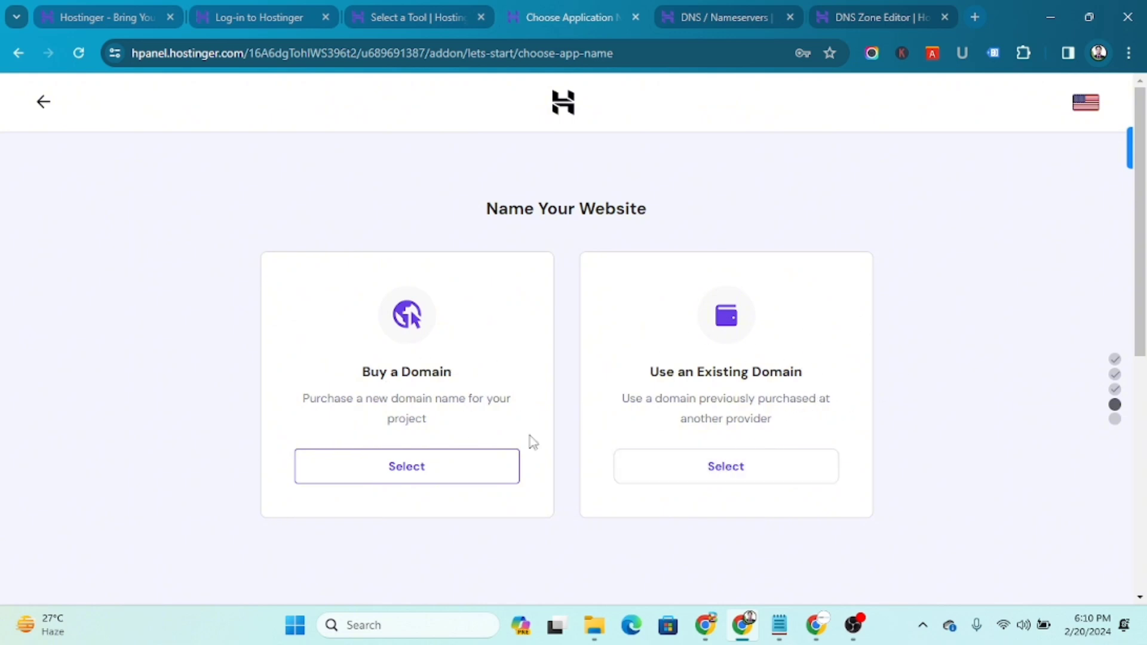
Choose Use an Existing Domain instead of buying a new domain
{"action": "left_click", "coordinate": [441, 463]}
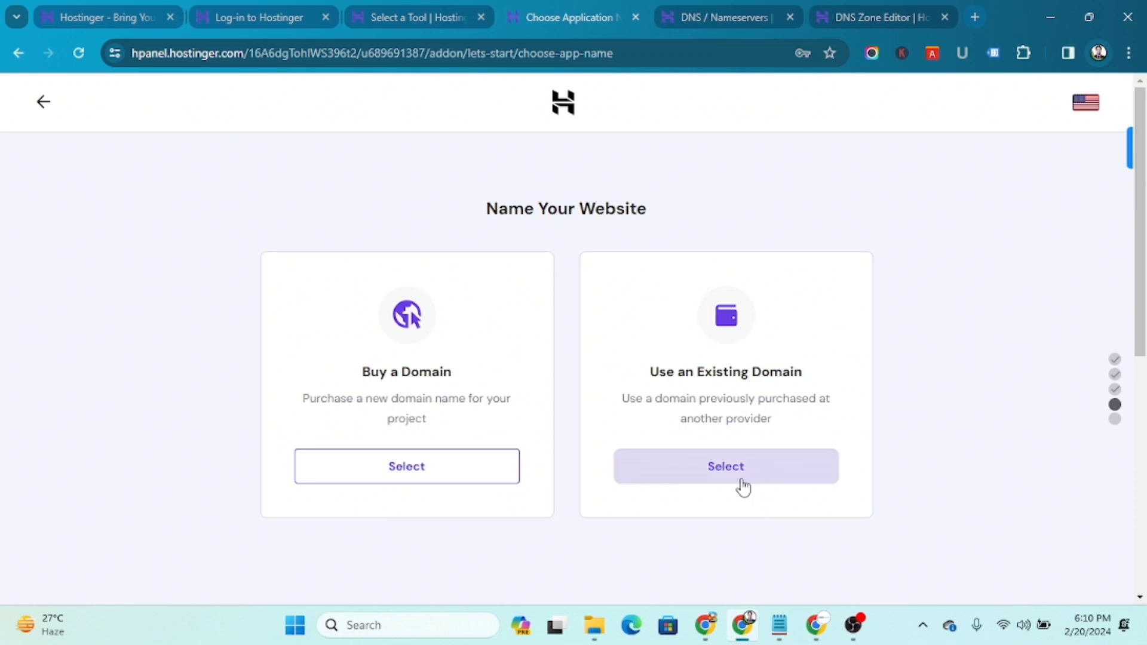
{"action": "left_click", "coordinate": [431, 468]}
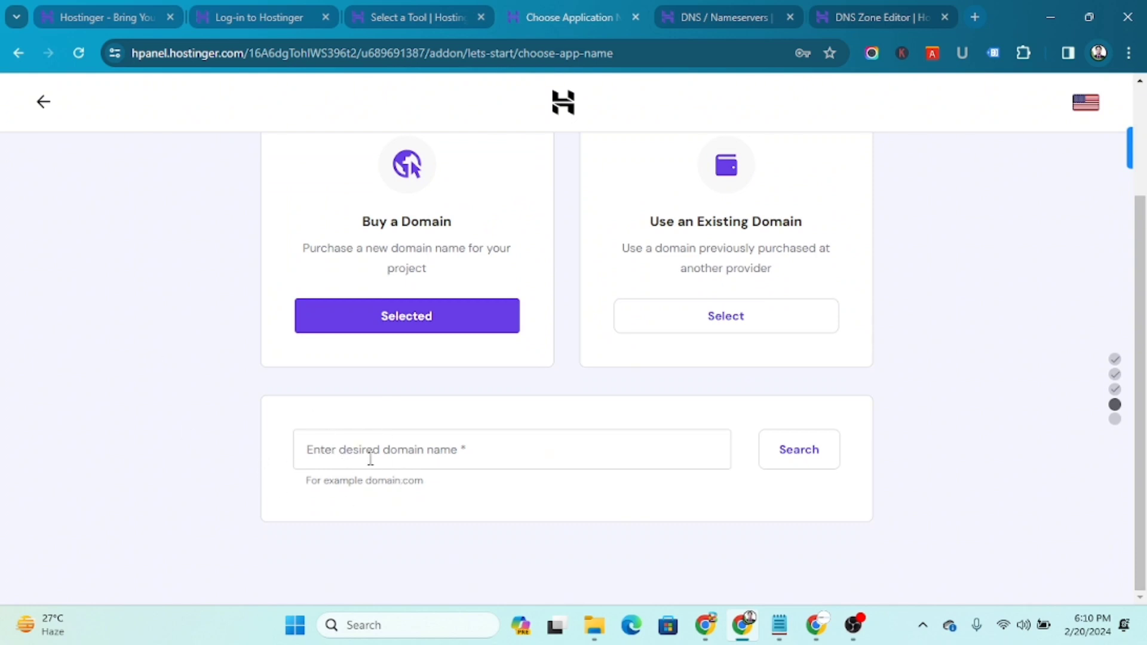
{"action": "left_click", "coordinate": [371, 459]}
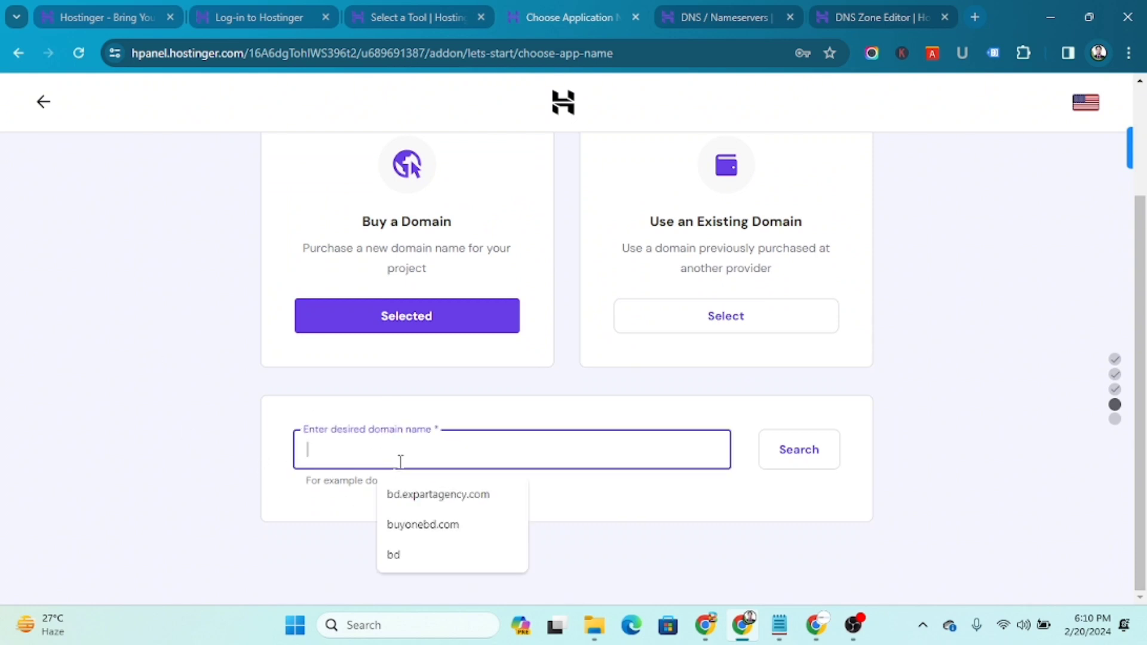
{"action": "left_click", "coordinate": [746, 317]}
{"action": "left_click", "coordinate": [743, 328]}
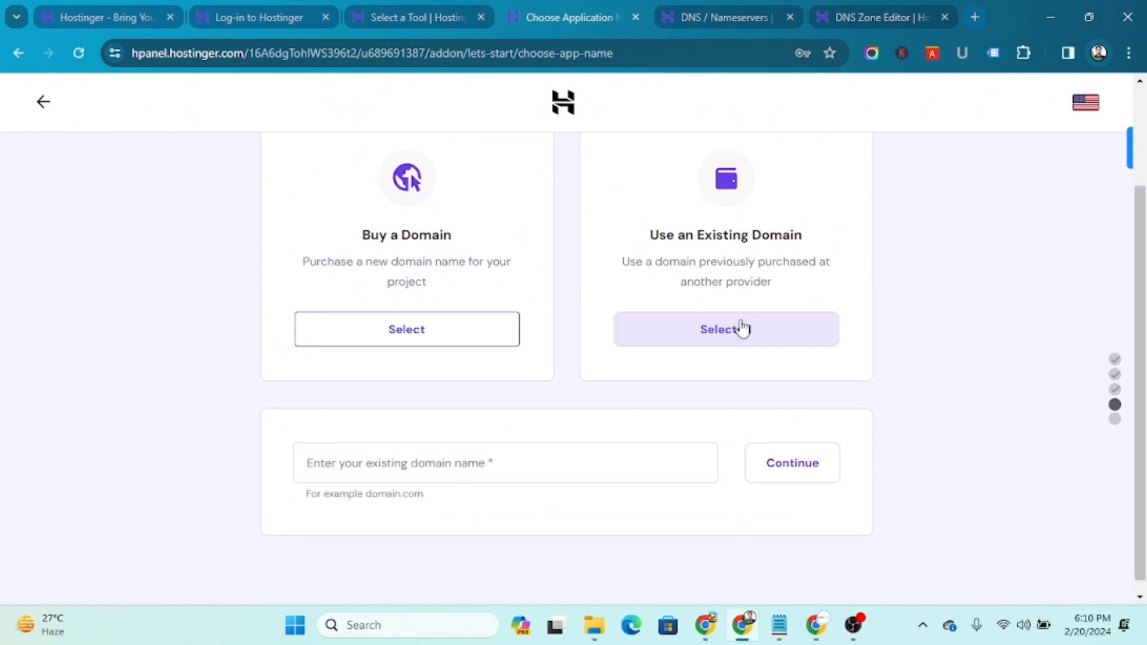
{"action": "scroll", "coordinate": [734, 346], "scroll_direction": "up", "scroll_amount": 1}
{"action": "left_click", "coordinate": [730, 397]}
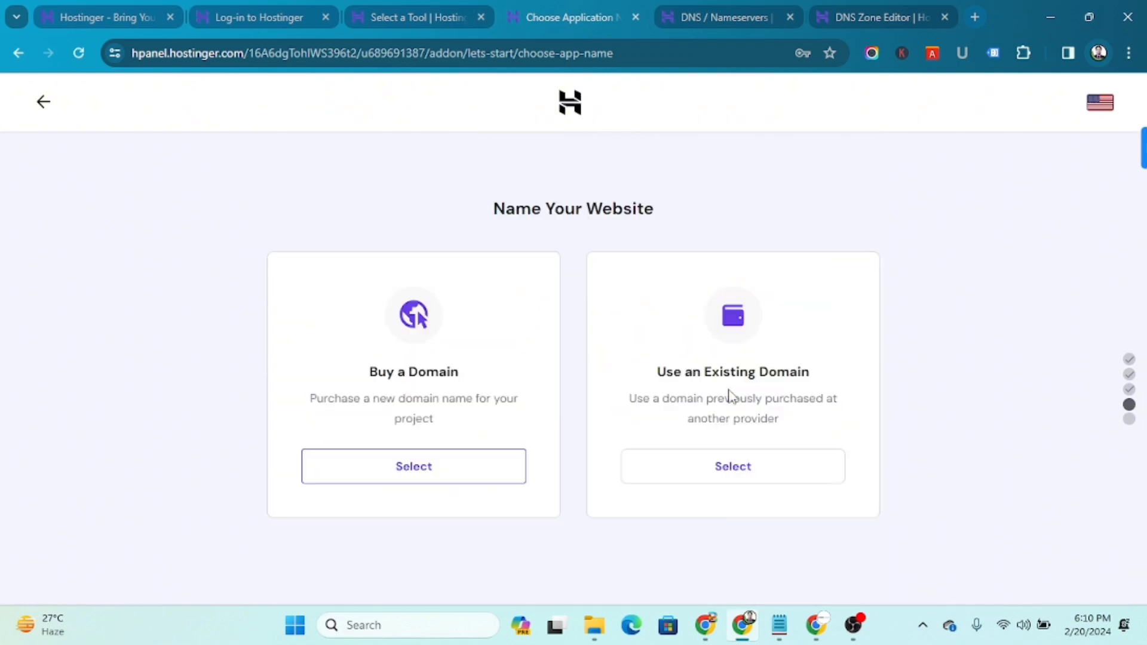
{"action": "left_click", "coordinate": [714, 478]}
{"action": "scroll", "coordinate": [726, 473], "scroll_direction": "down", "scroll_amount": 2}
Enter allmart.buyonebd.com as the existing domain name
{"action": "left_click", "coordinate": [458, 456]}
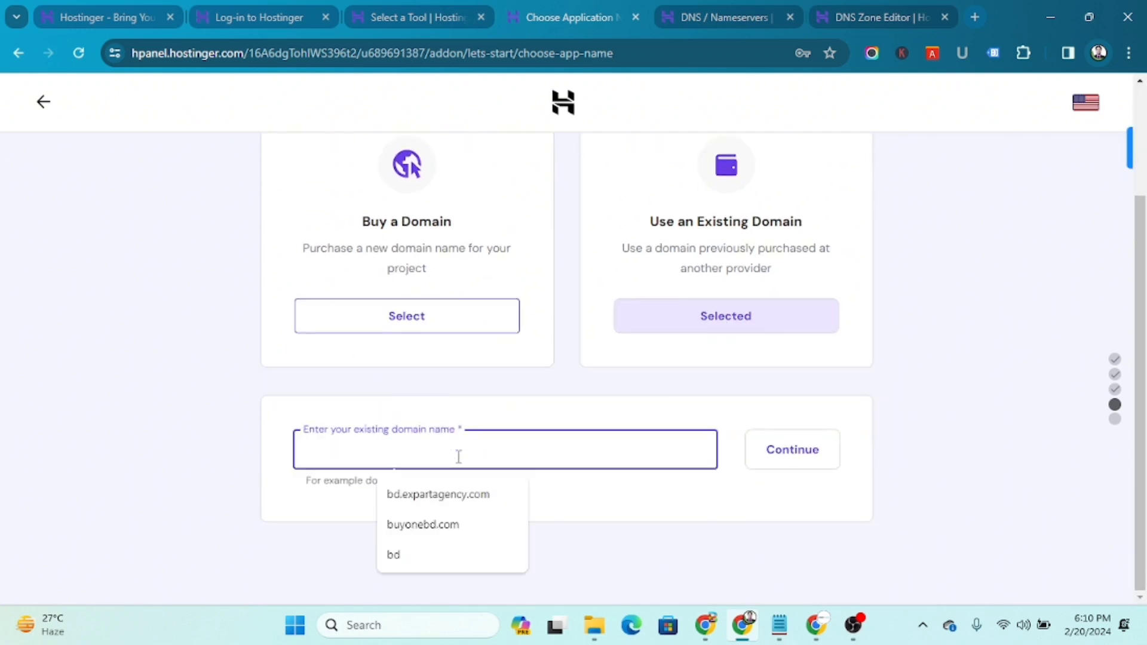
{"action": "type", "text": "allmart.buyonebd.com"}
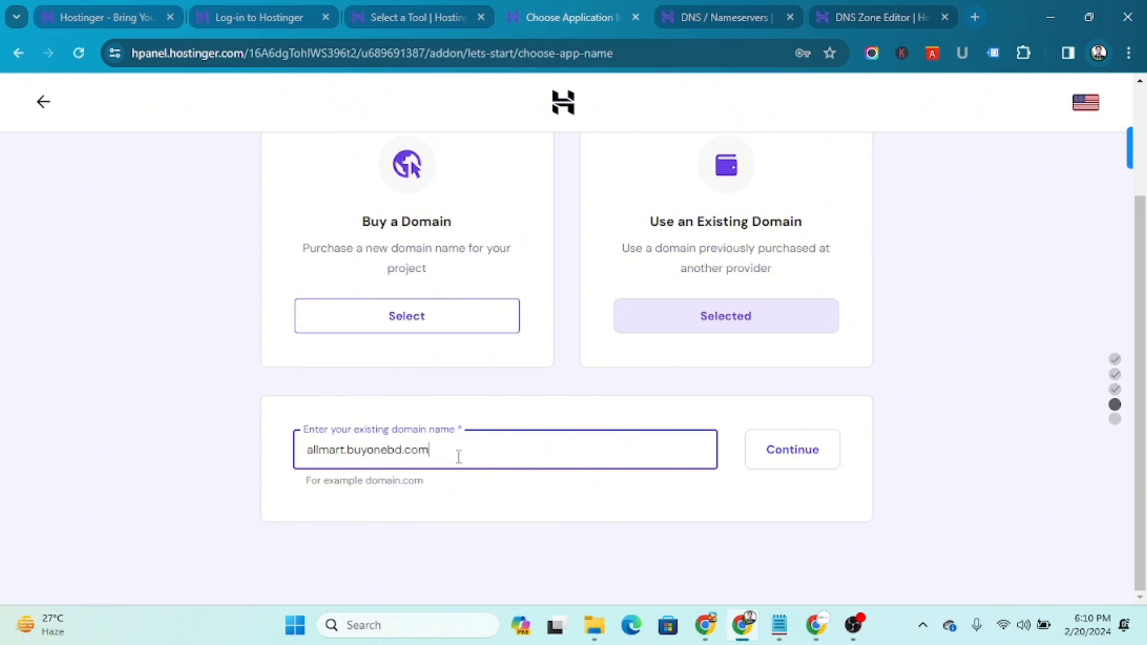
{"action": "left_click_drag", "start_coordinate": [349, 454], "coordinate": [295, 459]}
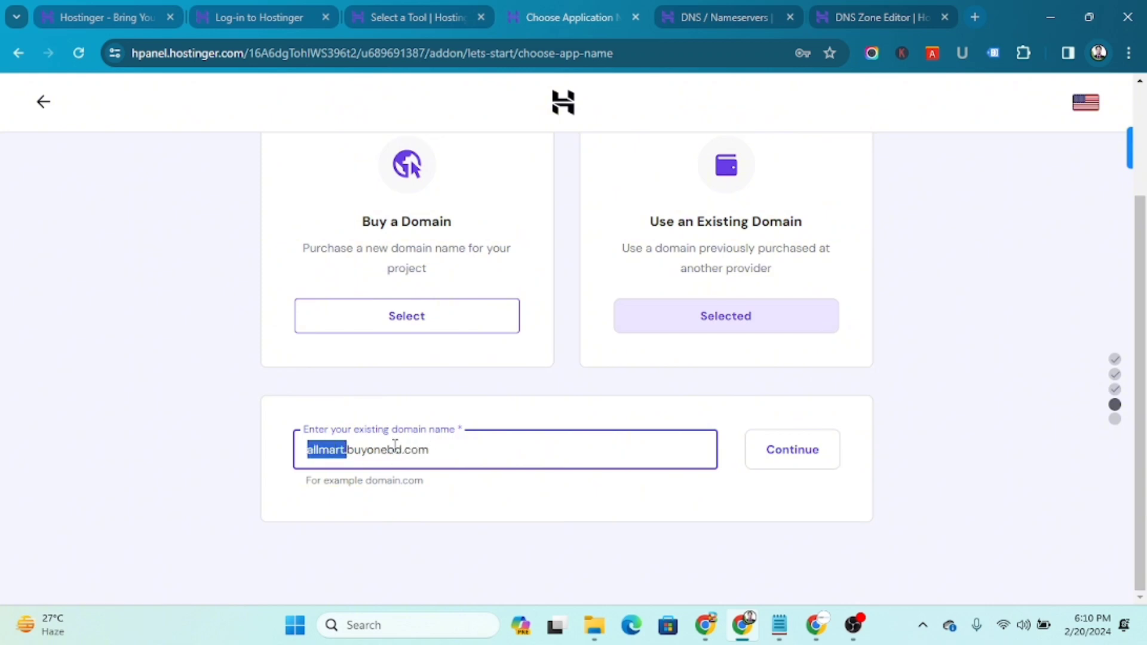
{"action": "left_click_drag", "start_coordinate": [477, 461], "coordinate": [256, 453]}
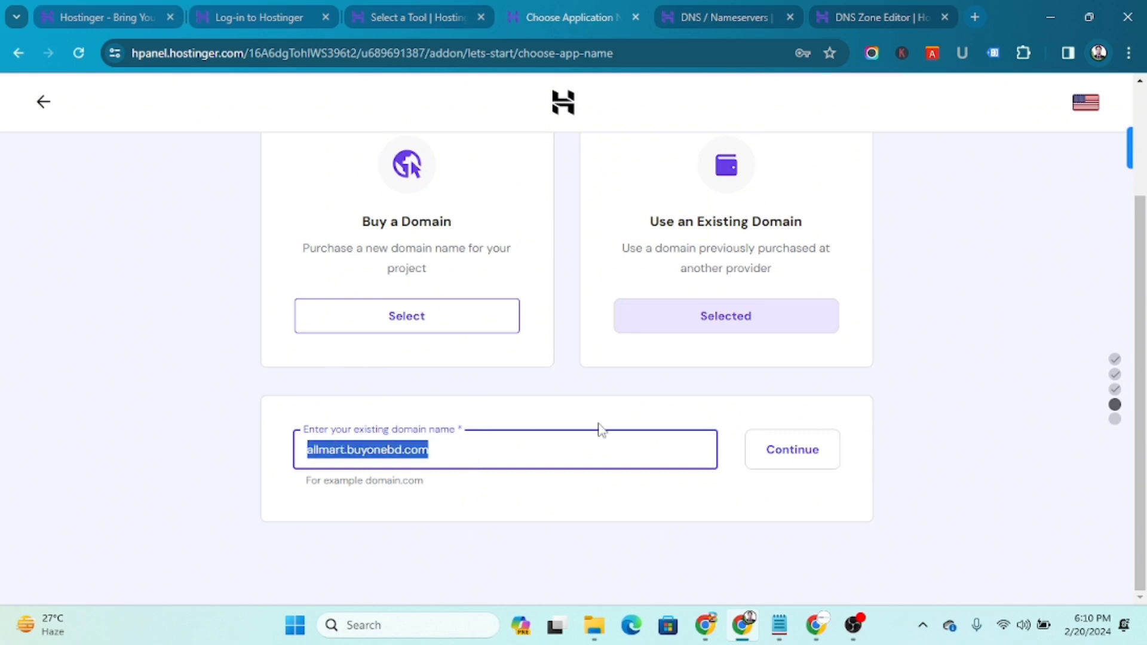
Continue past the allmart.buyonebd.com domain summary to begin the website build
{"action": "left_click", "coordinate": [645, 518]}
{"action": "left_click", "coordinate": [767, 449]}
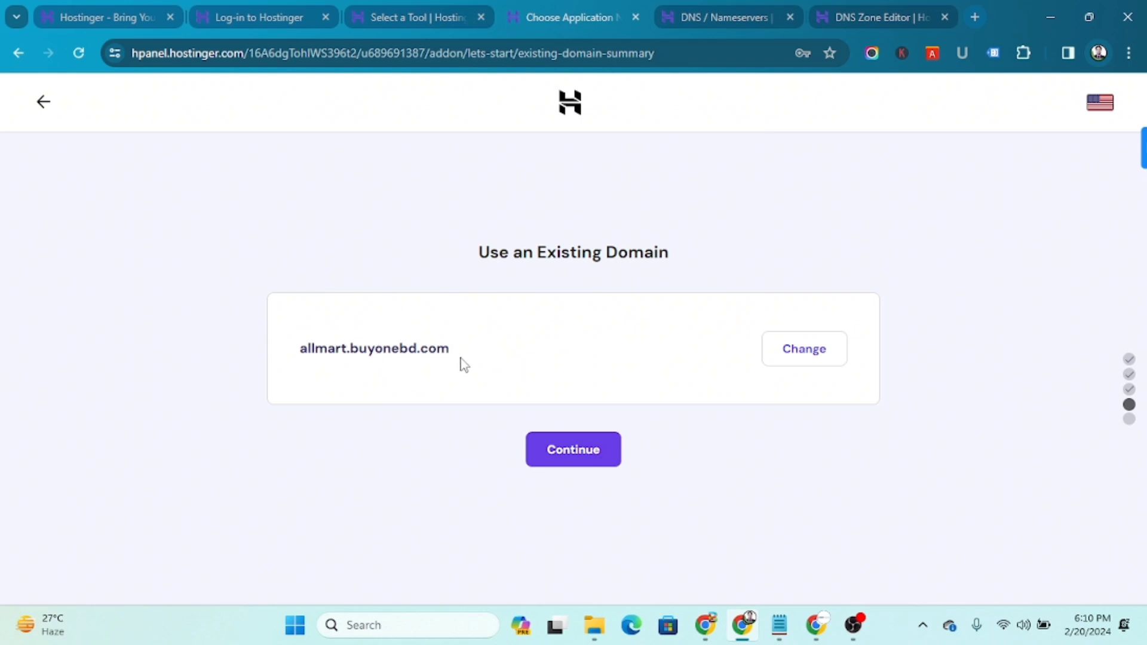
{"action": "left_click", "coordinate": [582, 457]}
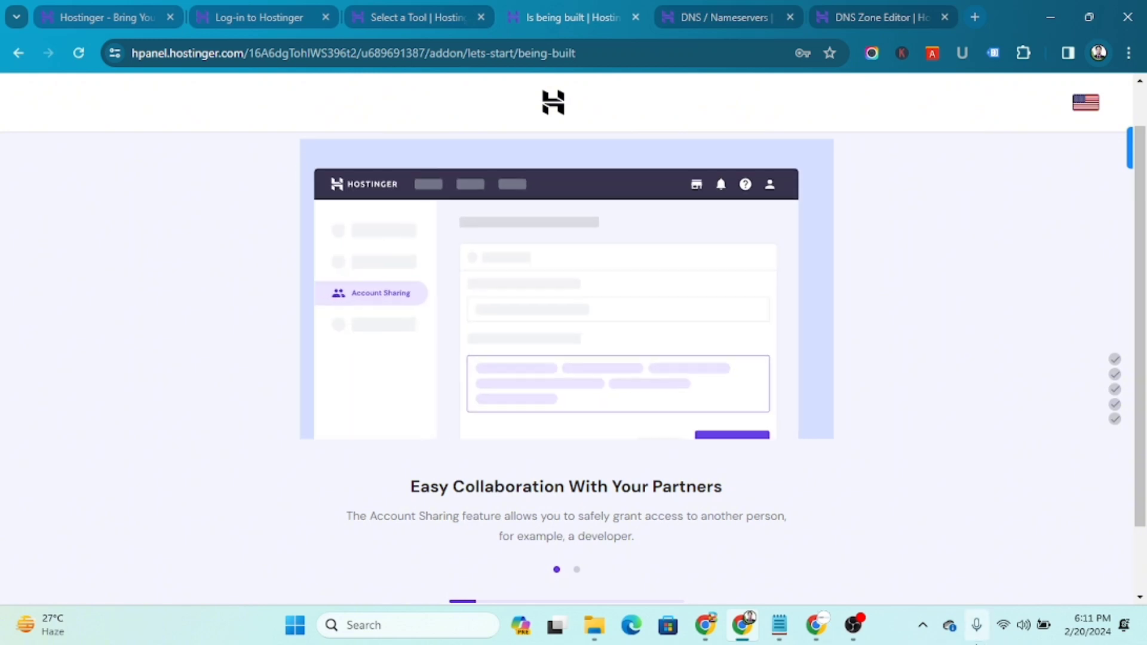
Wait for setup to complete until the Website is Ready page with Connect Your Domain appears
{"action": "scroll", "coordinate": [719, 406], "scroll_direction": "down", "scroll_amount": 2}
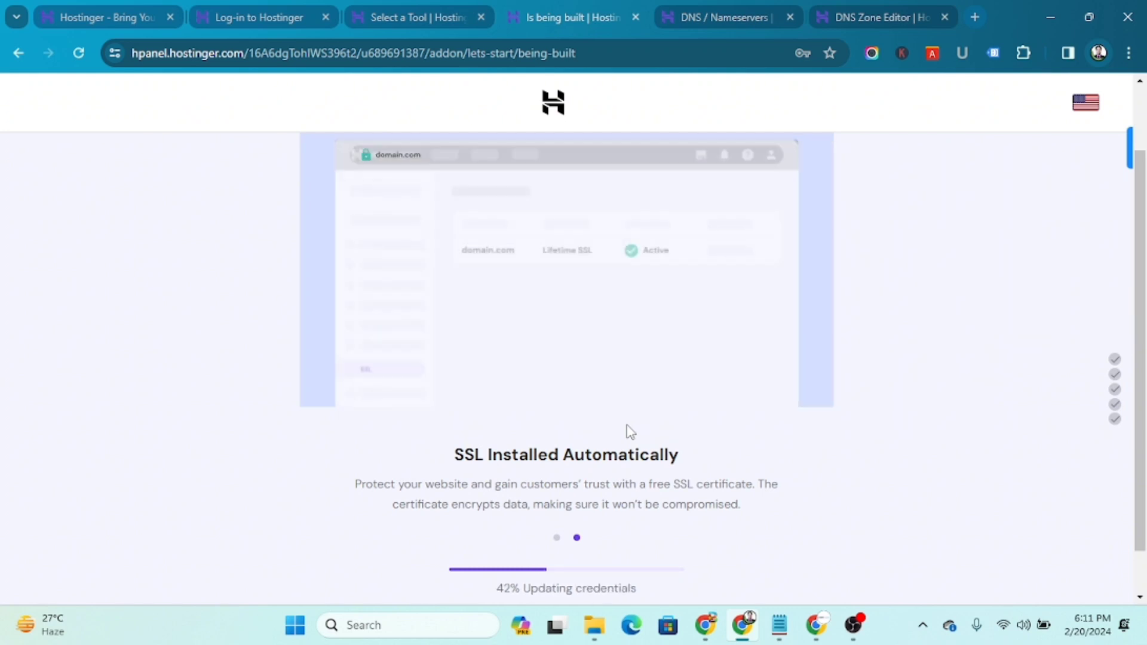
{"action": "scroll", "coordinate": [629, 433], "scroll_direction": "down", "scroll_amount": 1}
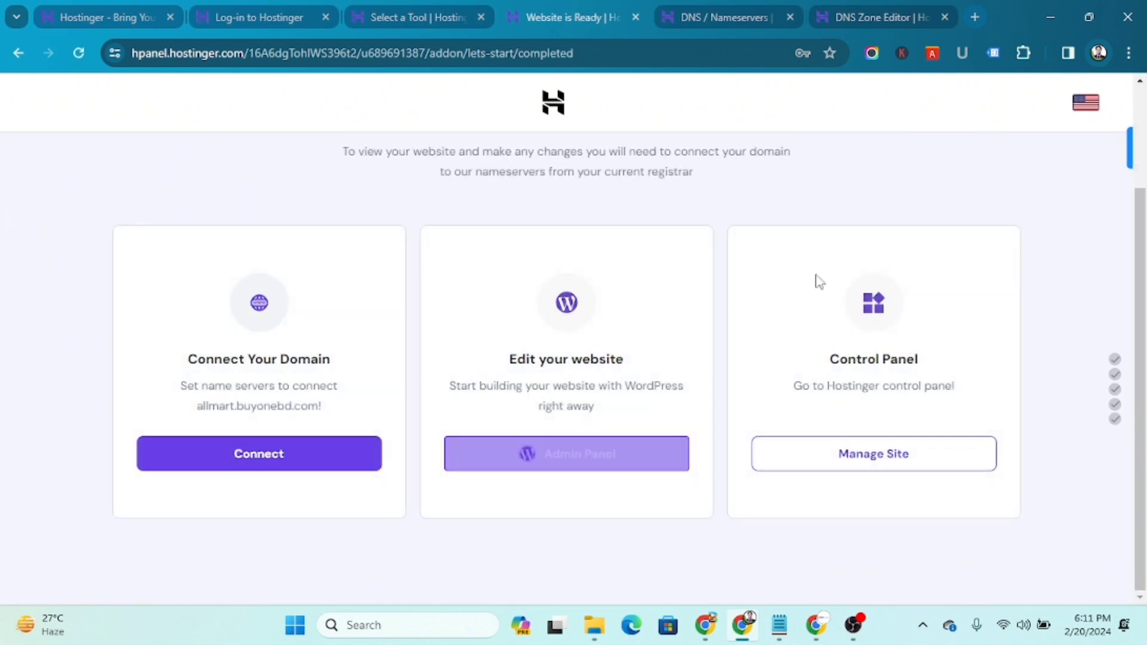
Launch allmart.buyonebd.com's WordPress admin from hPanel's Admin Panel link, logged in, in a new tab
{"action": "scroll", "coordinate": [220, 502], "scroll_direction": "up", "scroll_amount": 2}
{"action": "scroll", "coordinate": [220, 502], "scroll_direction": "down", "scroll_amount": 2}
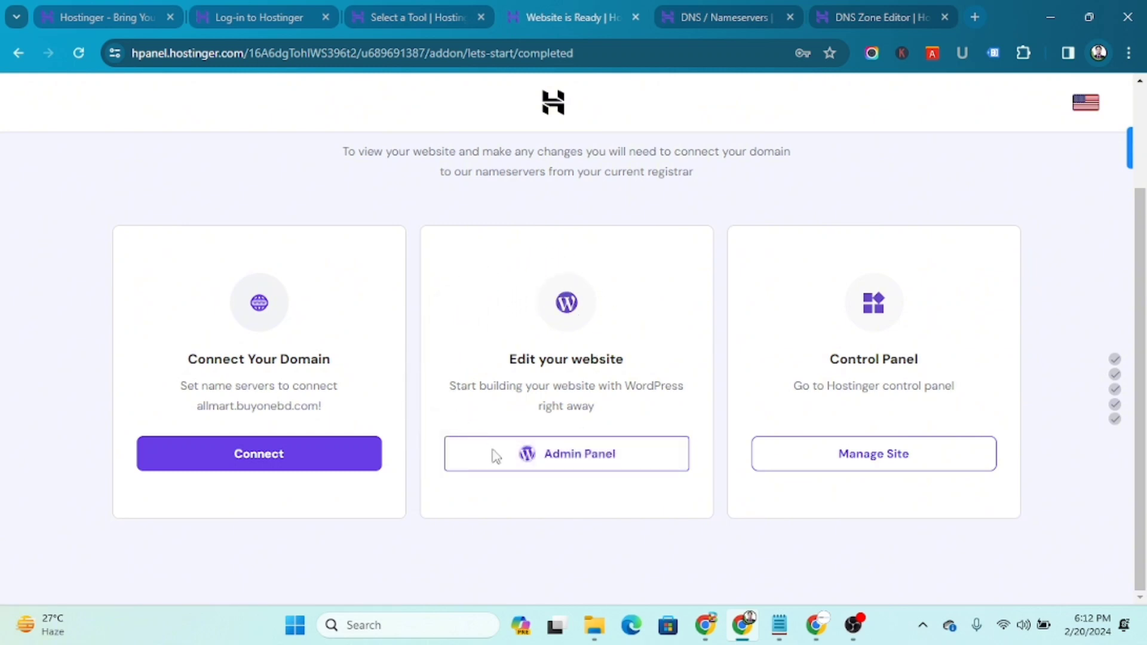
{"action": "left_click", "coordinate": [577, 460]}
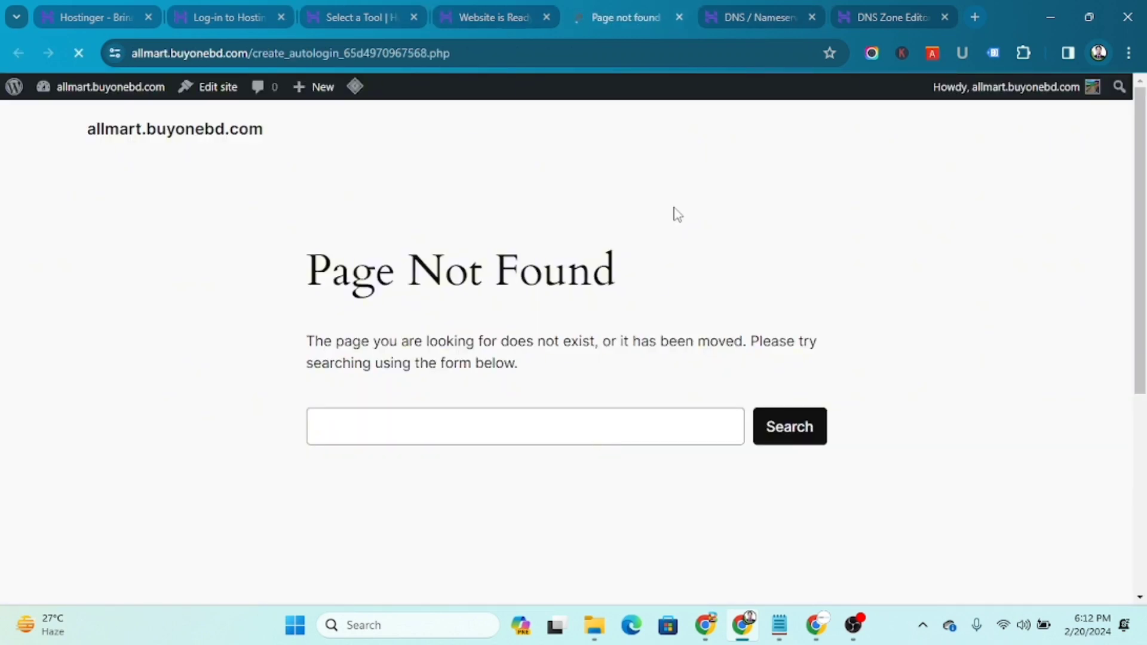
Go to the allmart.buyonebd.com Dashboard and open the live homepage in a separate tab
{"action": "mouse_move", "coordinate": [74, 96]}
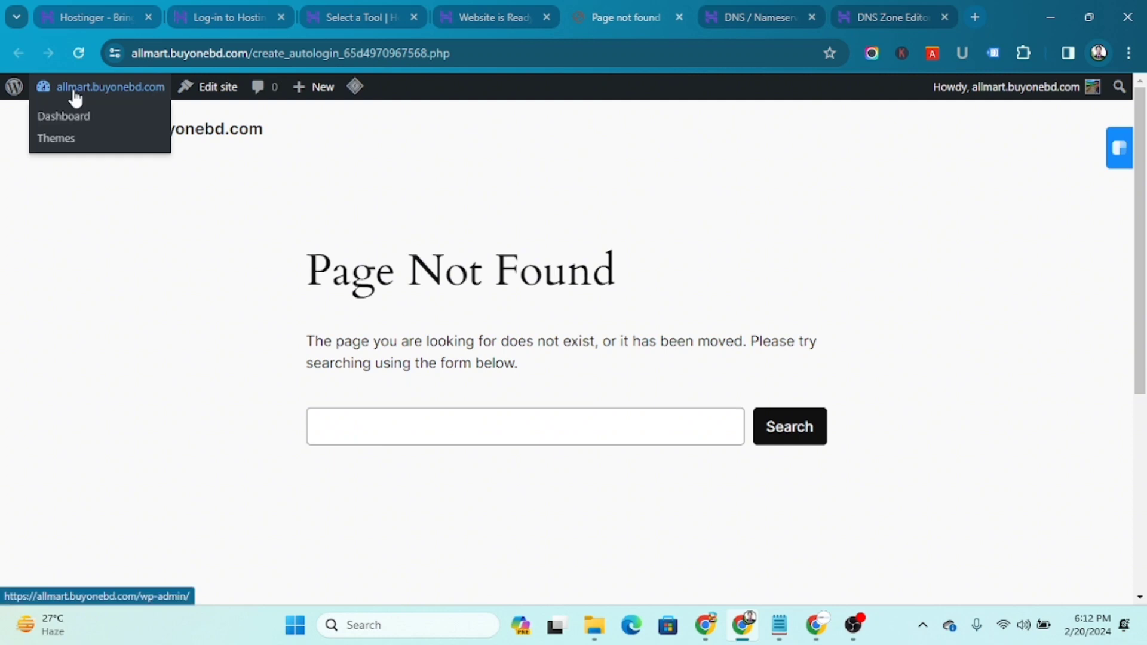
{"action": "left_click", "coordinate": [83, 119]}
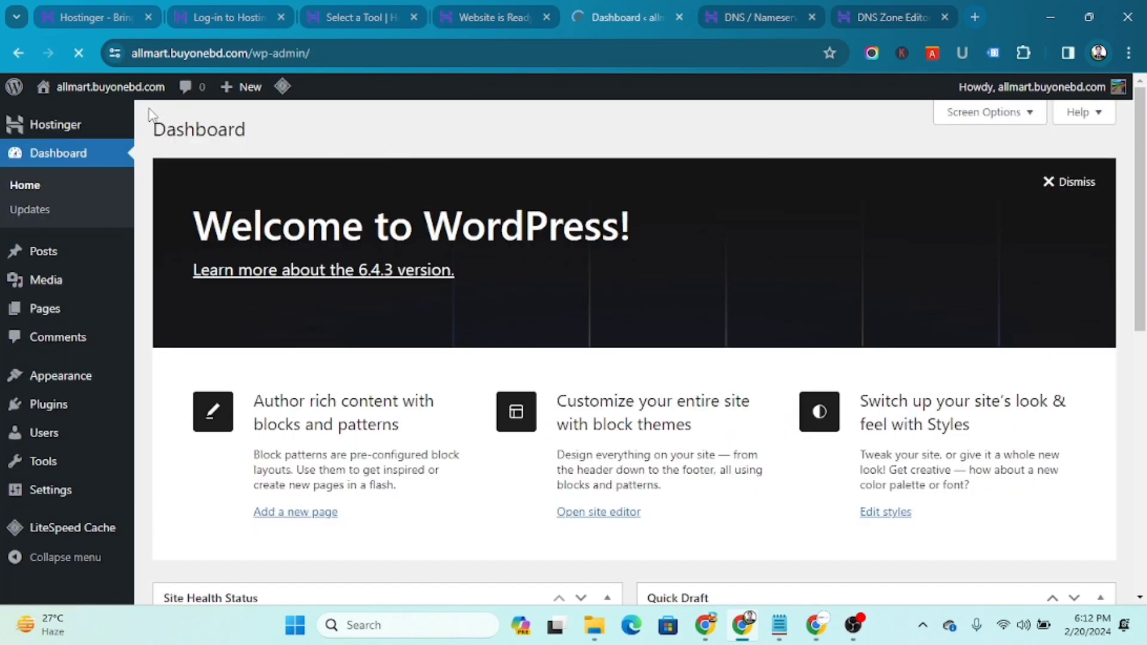
{"action": "mouse_move", "coordinate": [143, 96]}
{"action": "right_click", "coordinate": [80, 119]}
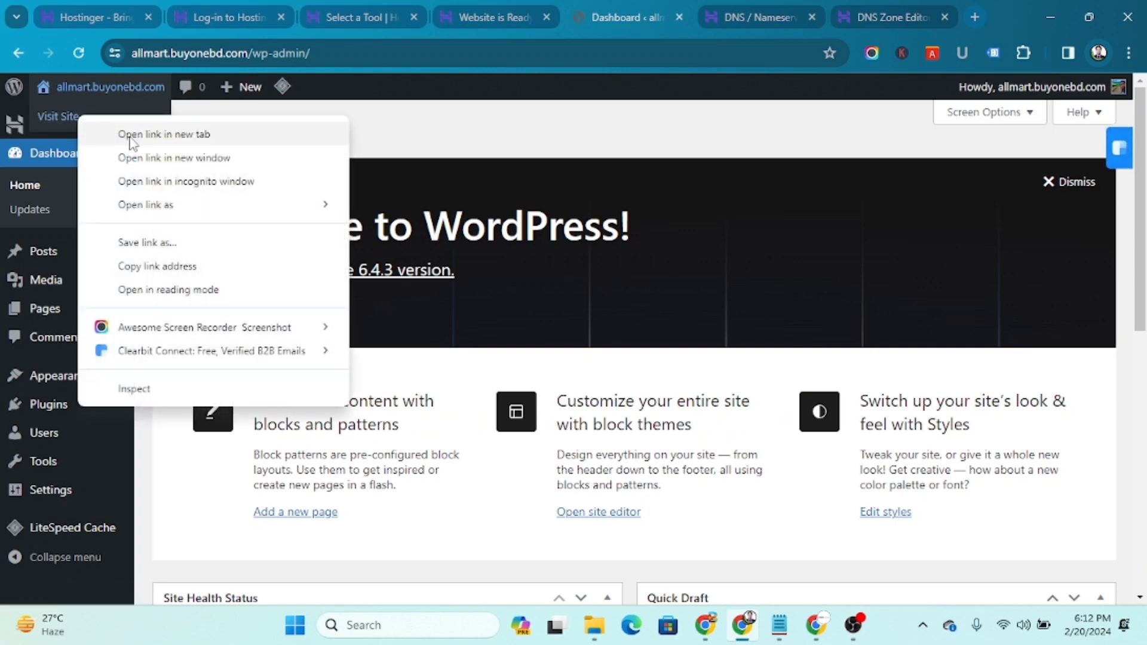
{"action": "left_click", "coordinate": [156, 135]}
{"action": "left_click", "coordinate": [671, 9]}
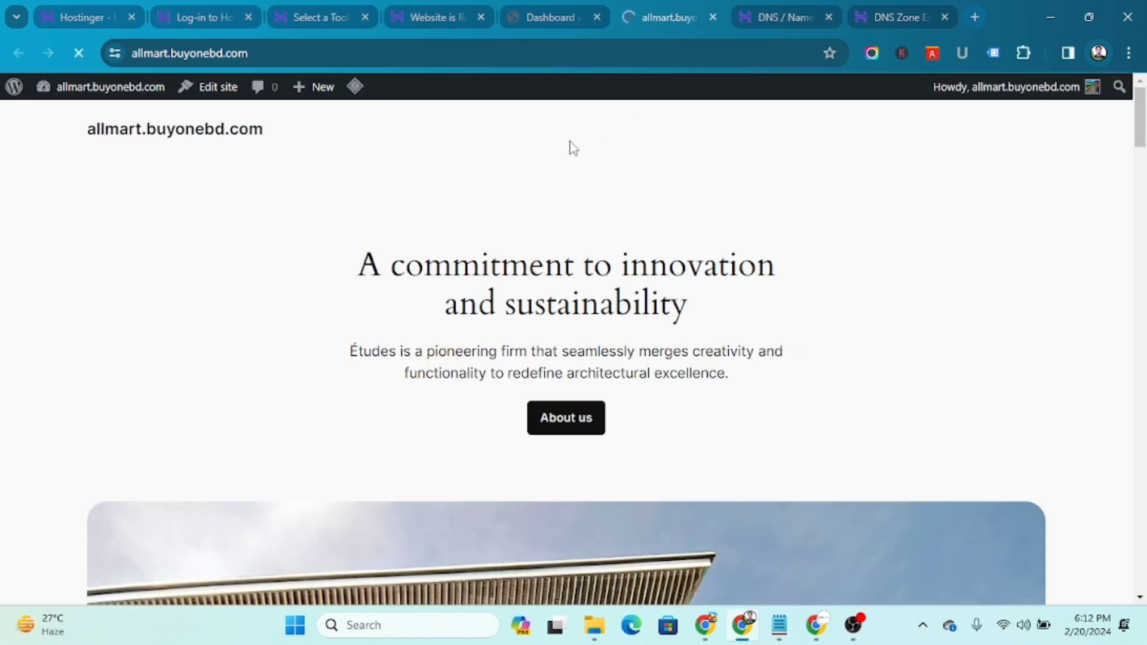
Review the Études-themed homepage down to the Hello world post, then return to the Dashboard tab
{"action": "scroll", "coordinate": [438, 217], "scroll_direction": "down", "scroll_amount": 6}
{"action": "scroll", "coordinate": [495, 253], "scroll_direction": "down", "scroll_amount": 20}
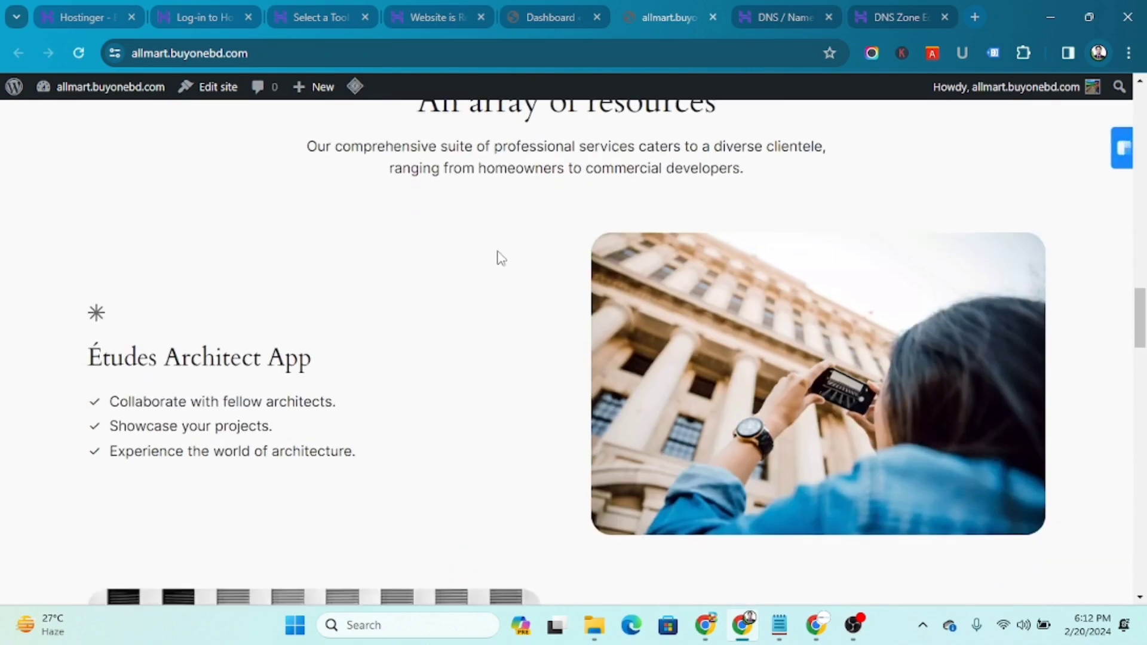
{"action": "scroll", "coordinate": [502, 256], "scroll_direction": "up", "scroll_amount": 20}
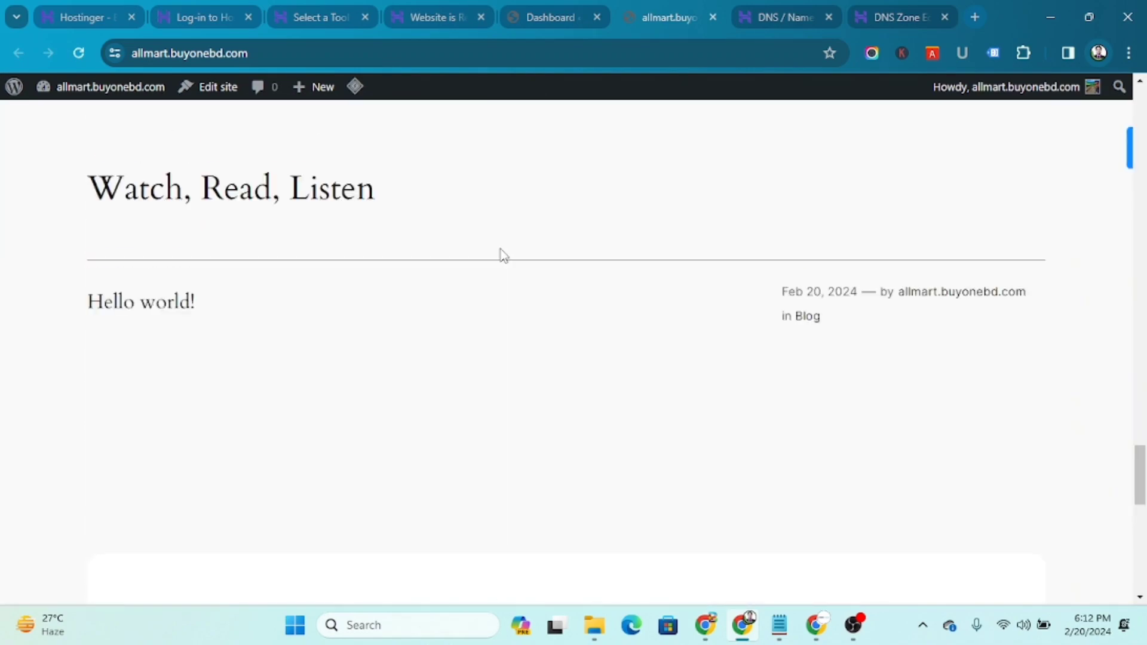
{"action": "scroll", "coordinate": [511, 245], "scroll_direction": "up", "scroll_amount": 3}
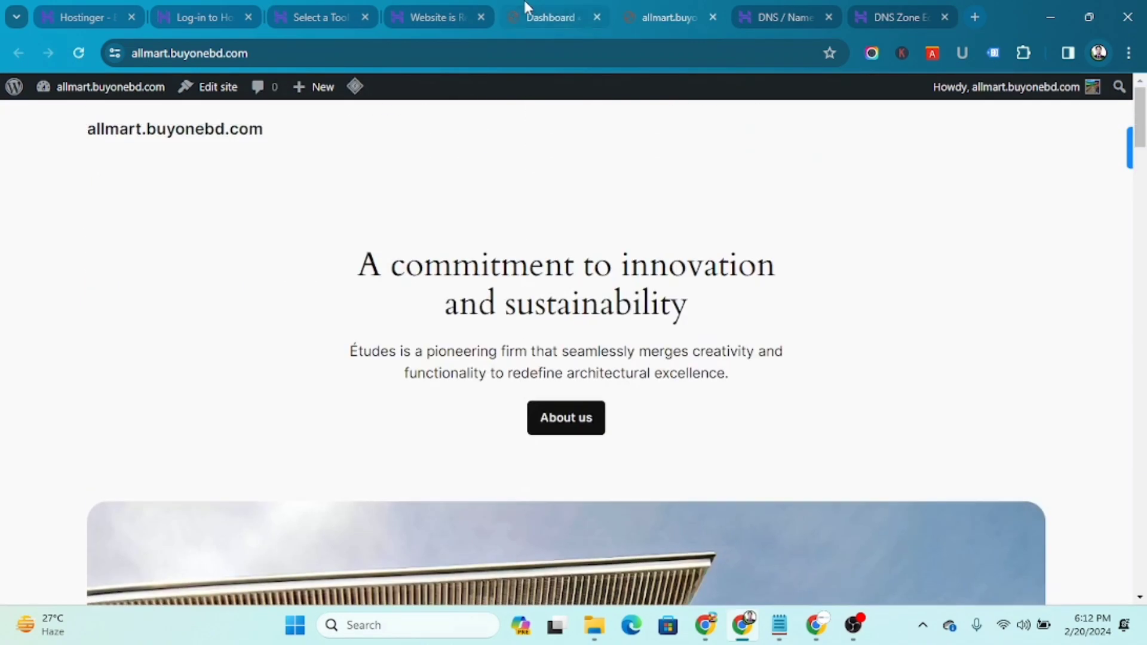
{"action": "left_click", "coordinate": [541, 17]}
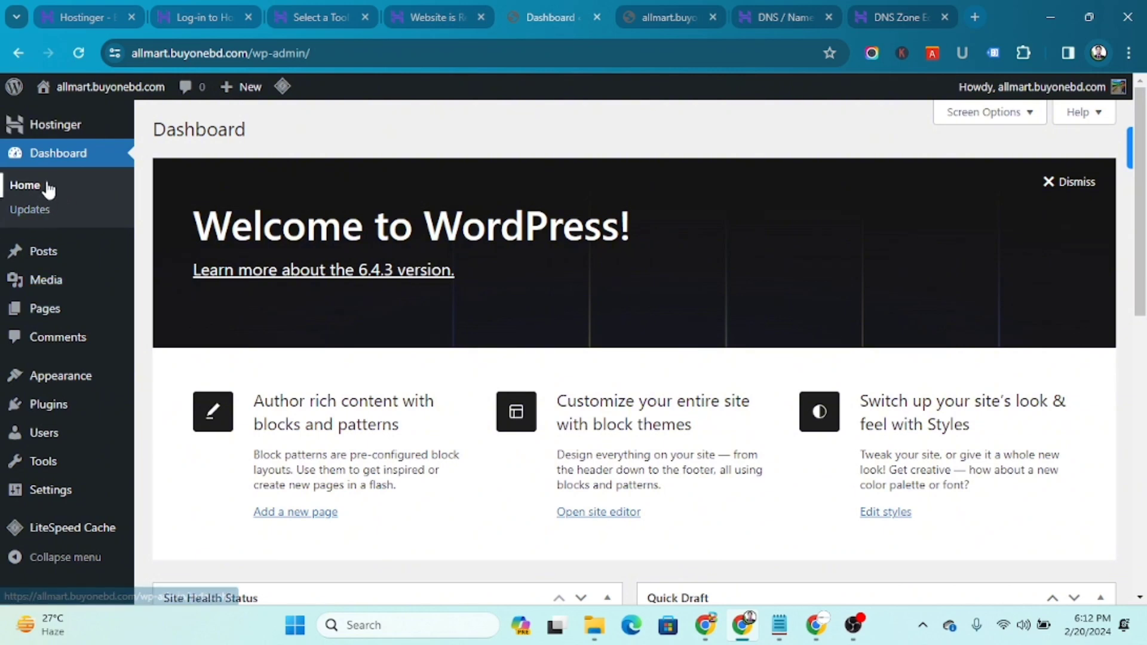
{"action": "mouse_move", "coordinate": [68, 121]}
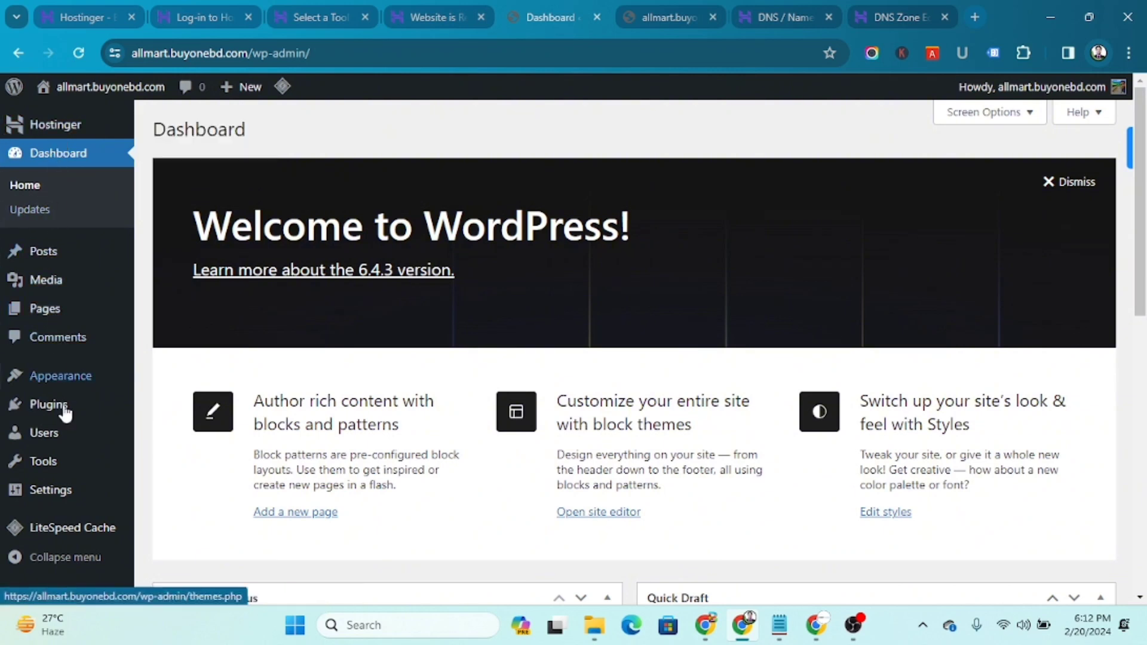